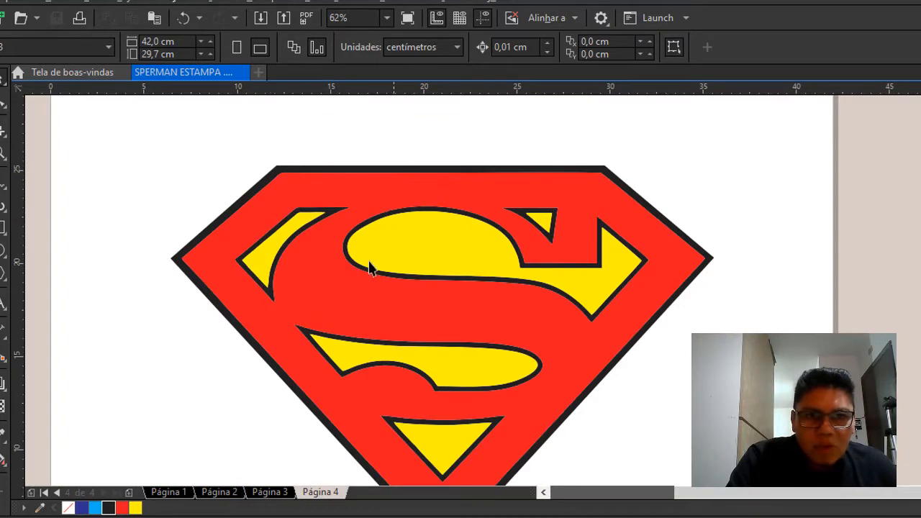
- Inspect the finished logo on Página 4 up close, including its black outline, corners and small yellow shapes
scroll(338, 177, up, 2)
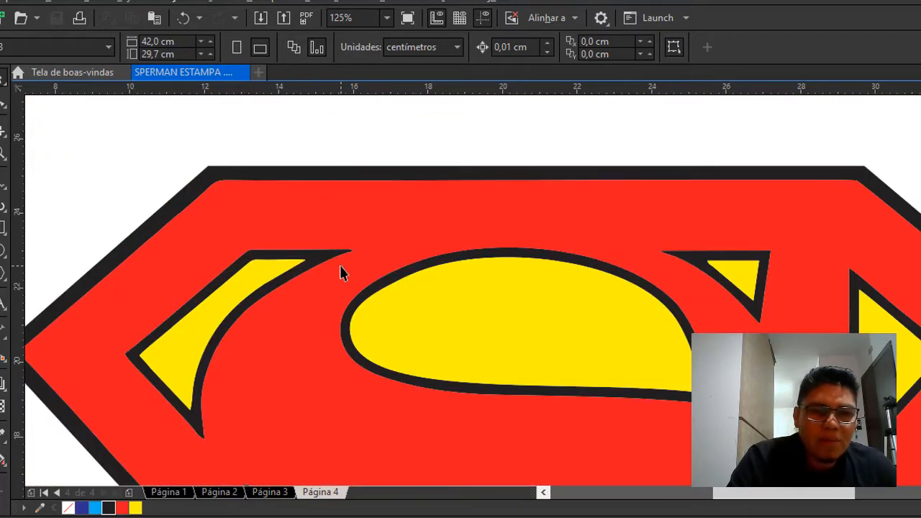
scroll(338, 267, down, 2)
scroll(390, 197, down, 2)
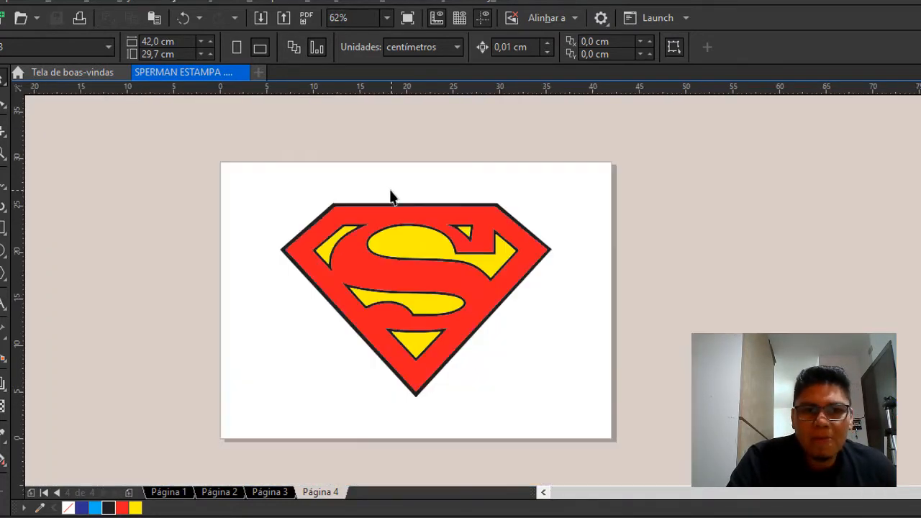
scroll(415, 282, up, 2)
scroll(416, 285, down, 2)
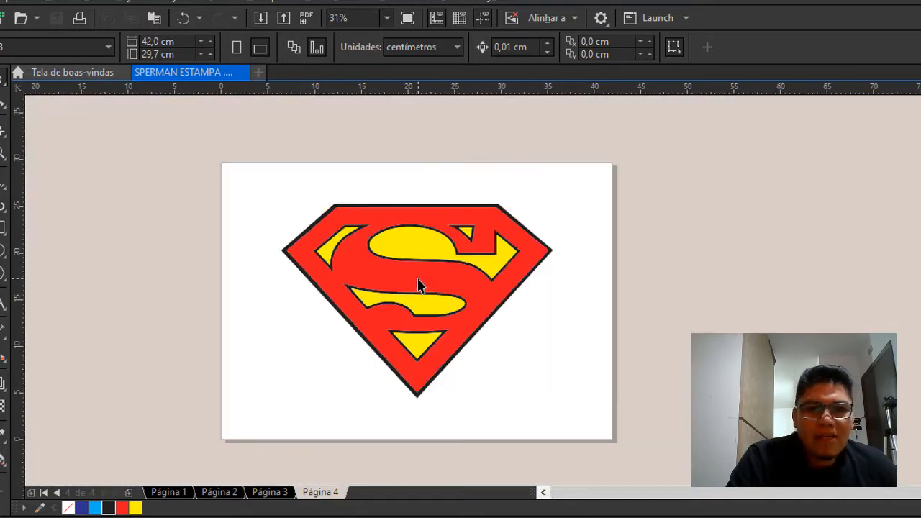
scroll(415, 237, up, 2)
scroll(413, 238, down, 2)
scroll(393, 251, up, 2)
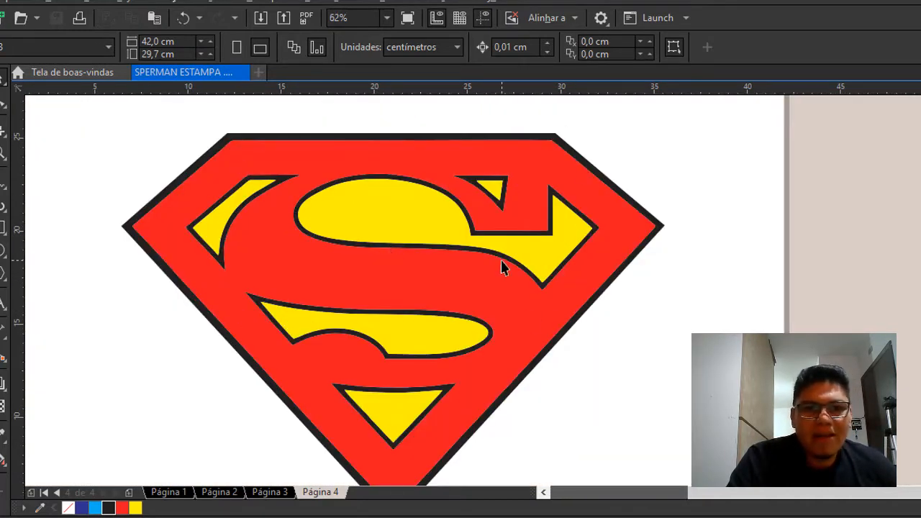
scroll(501, 260, down, 2)
scroll(387, 192, up, 2)
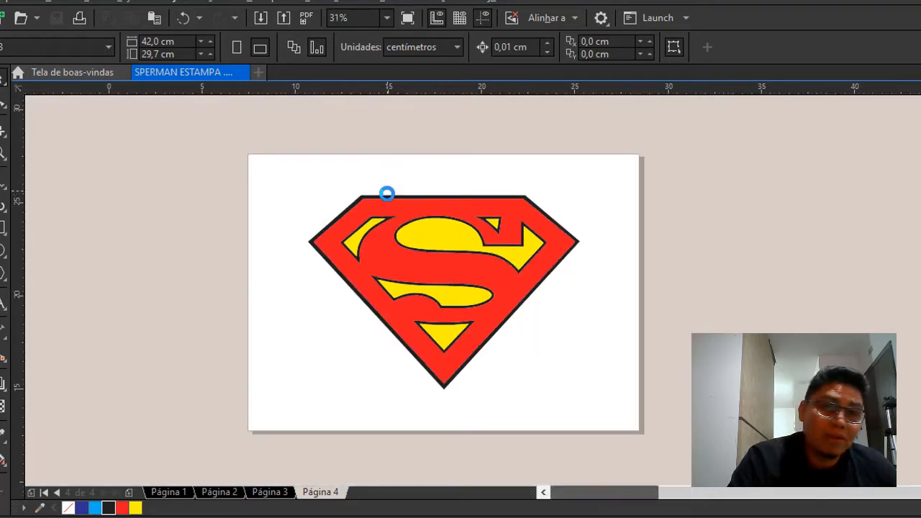
scroll(392, 216, up, 2)
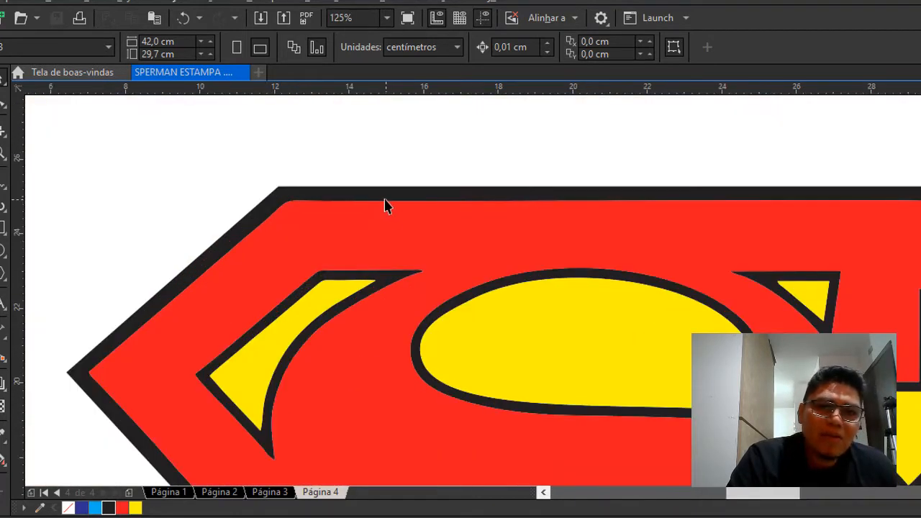
scroll(379, 201, up, 4)
scroll(373, 200, down, 4)
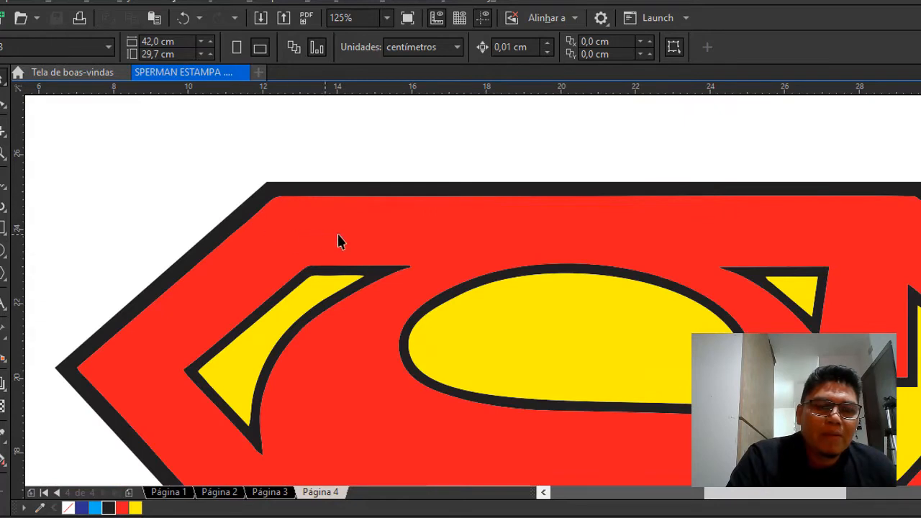
scroll(345, 233, down, 2)
scroll(220, 293, up, 2)
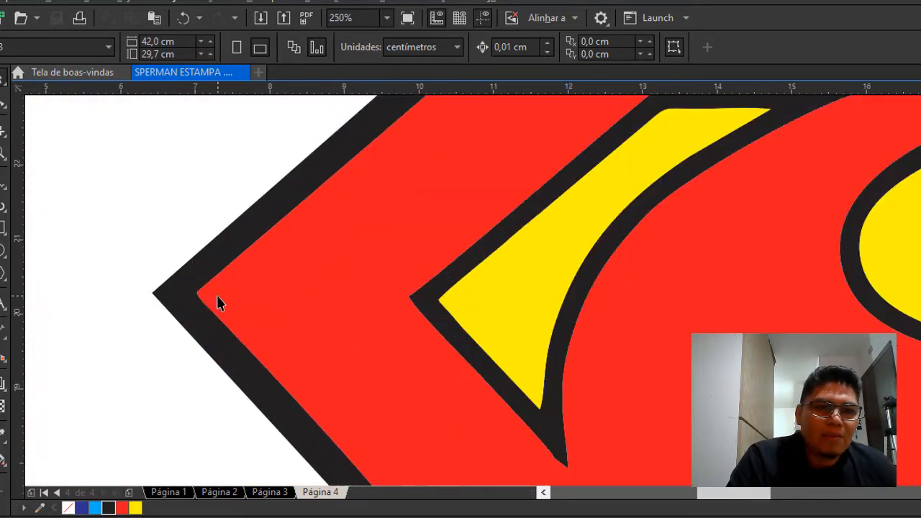
scroll(239, 235, down, 3)
scroll(372, 230, up, 4)
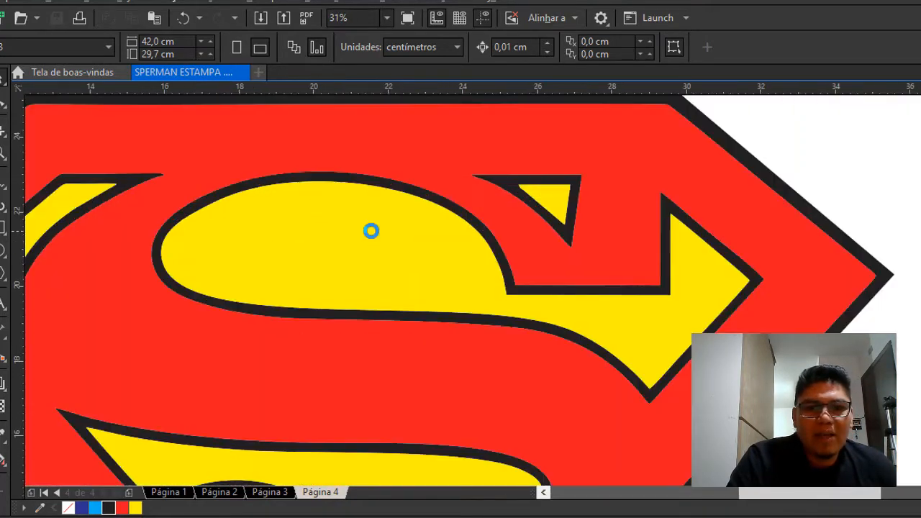
scroll(508, 187, up, 4)
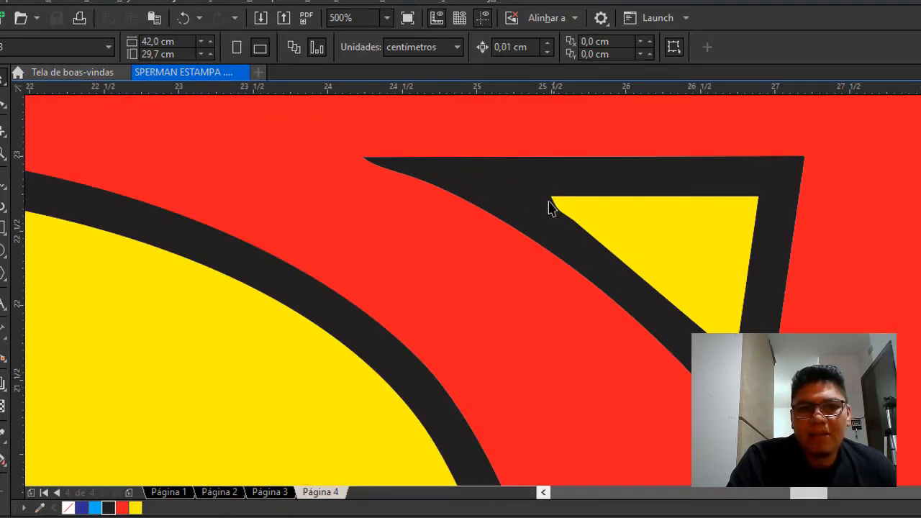
scroll(480, 204, down, 4)
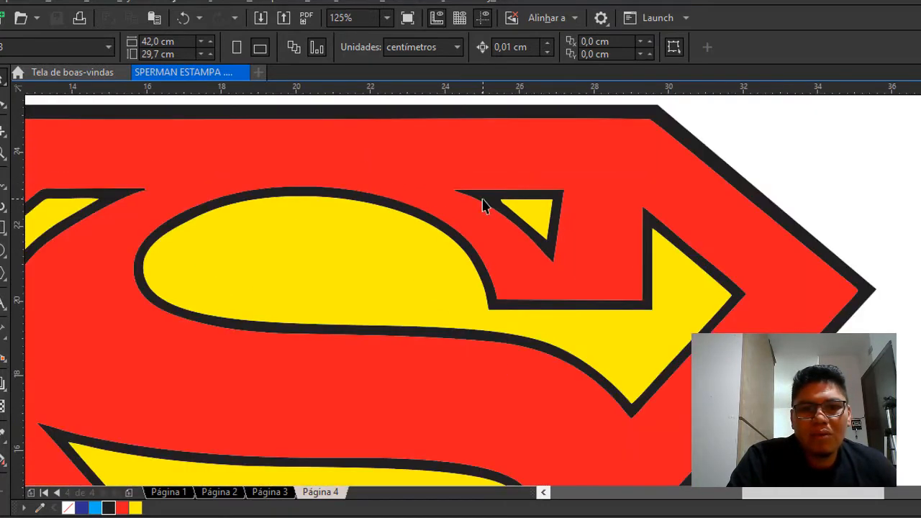
scroll(483, 205, down, 2)
scroll(482, 205, down, 1)
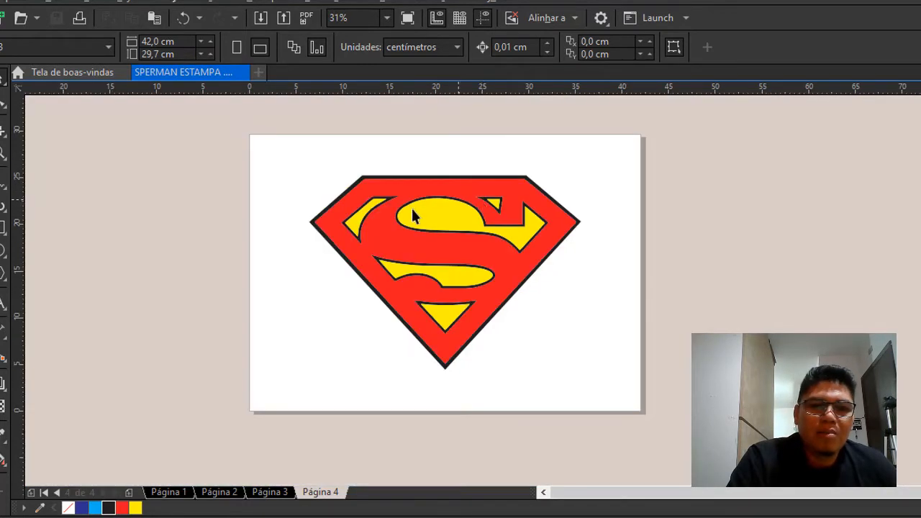
scroll(413, 211, up, 1)
scroll(382, 247, down, 2)
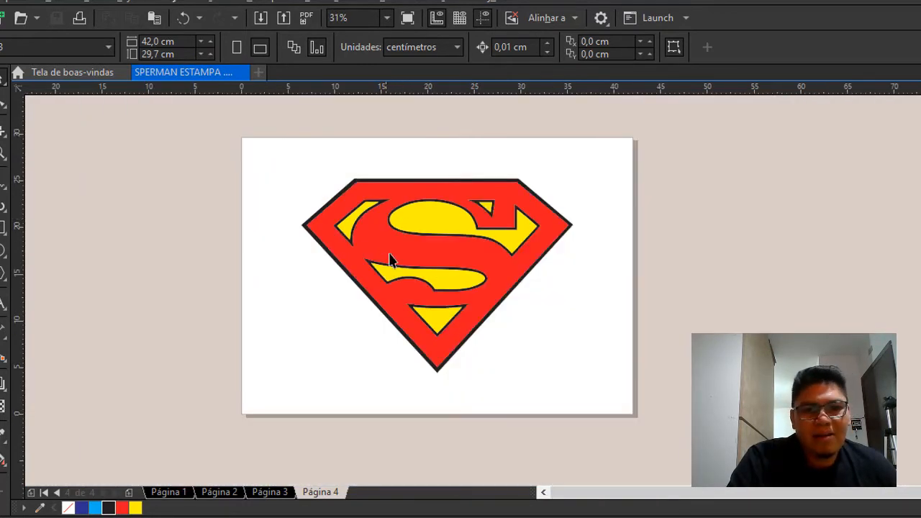
scroll(440, 263, up, 2)
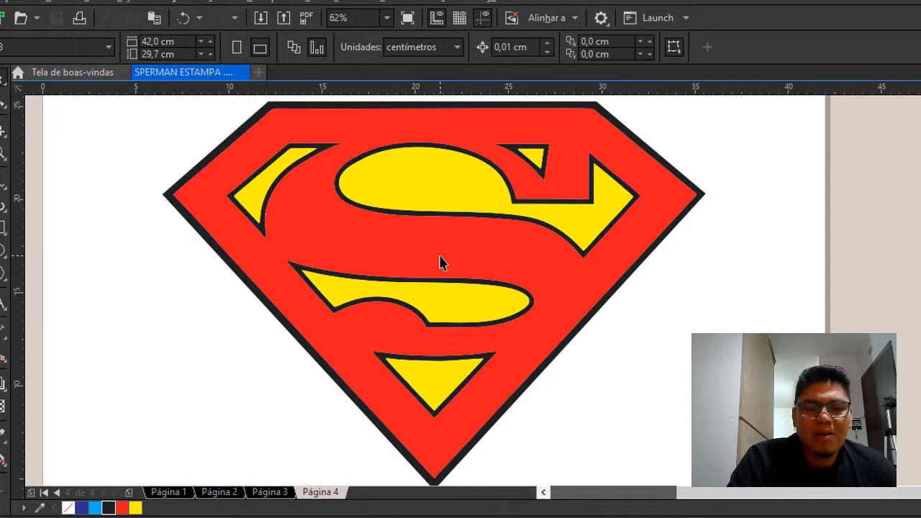
scroll(454, 265, down, 2)
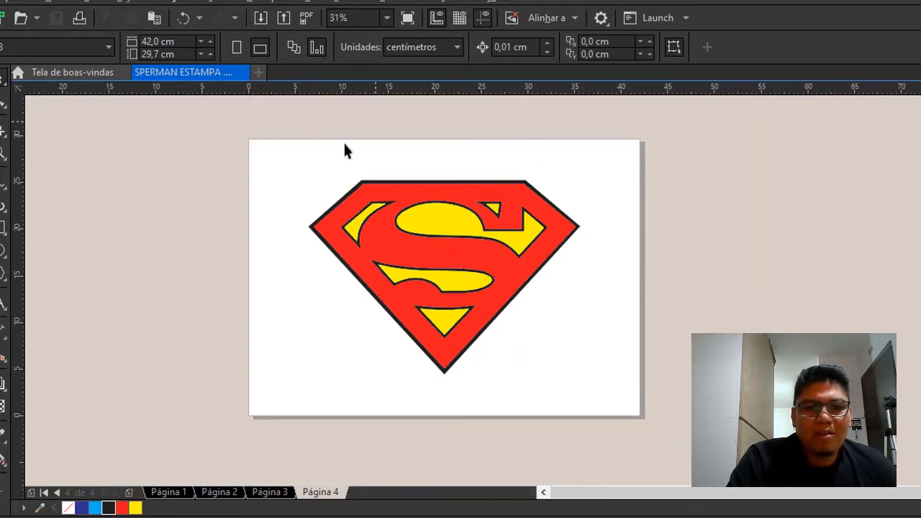
scroll(438, 238, up, 2)
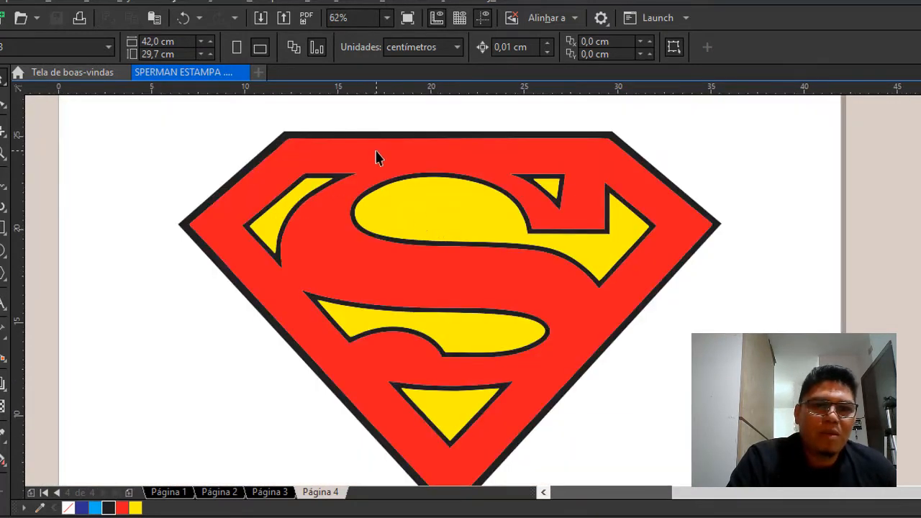
scroll(427, 192, down, 2)
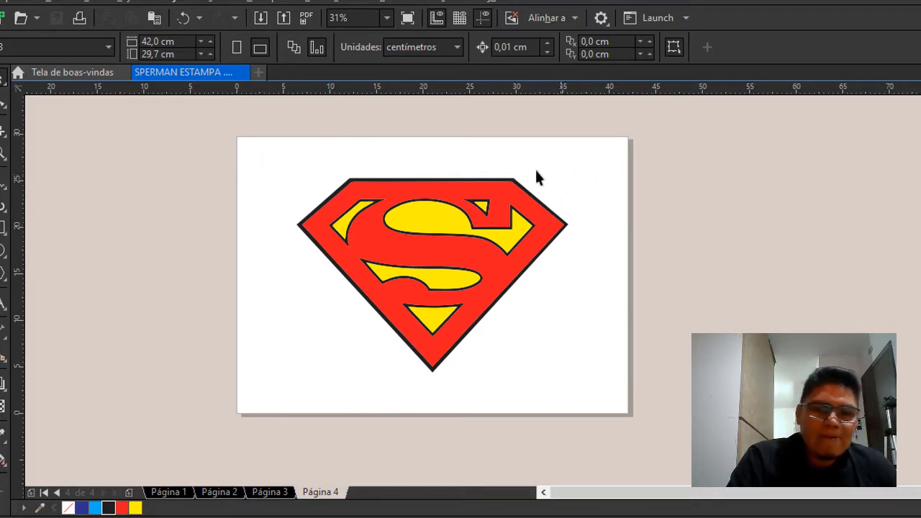
scroll(424, 185, up, 2)
scroll(426, 197, down, 2)
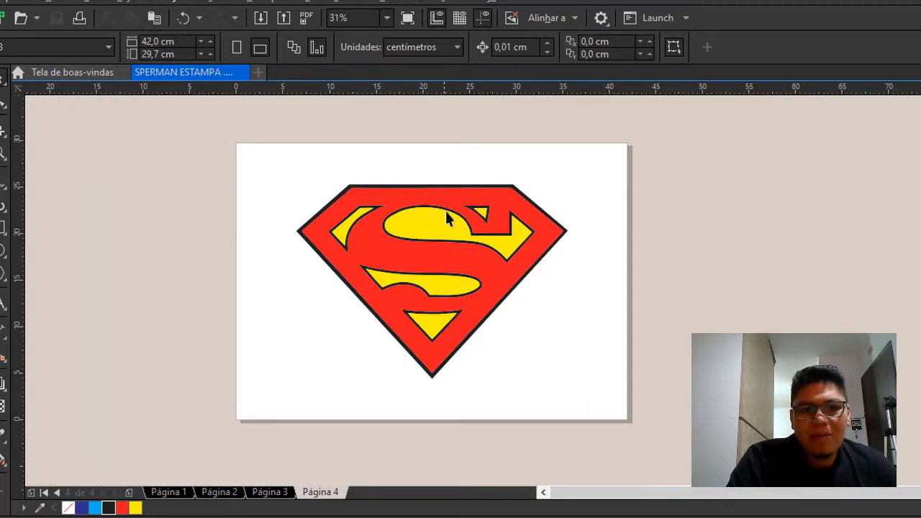
scroll(456, 235, up, 2)
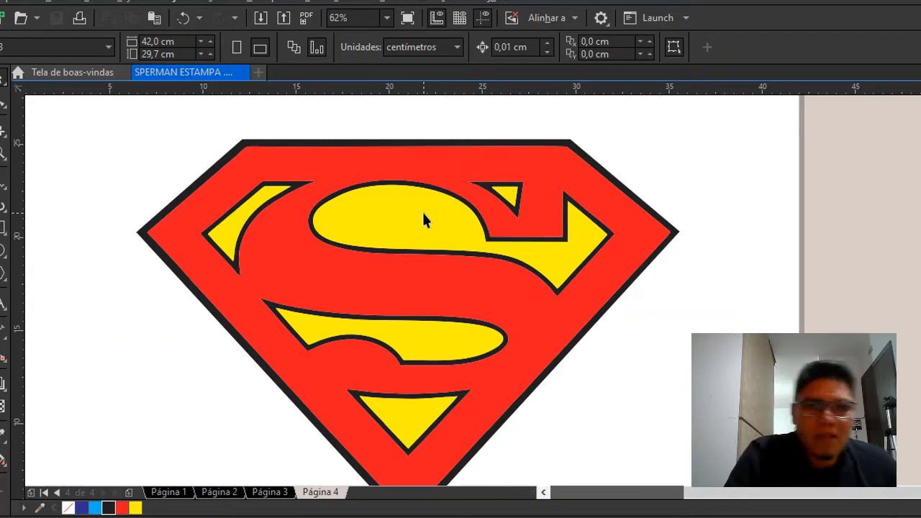
scroll(414, 185, down, 2)
scroll(393, 194, up, 2)
scroll(382, 185, down, 2)
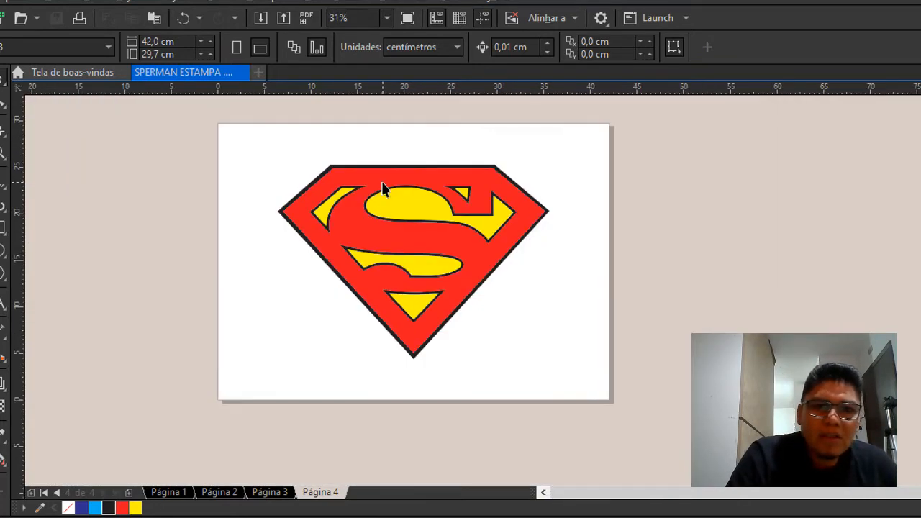
scroll(389, 184, up, 2)
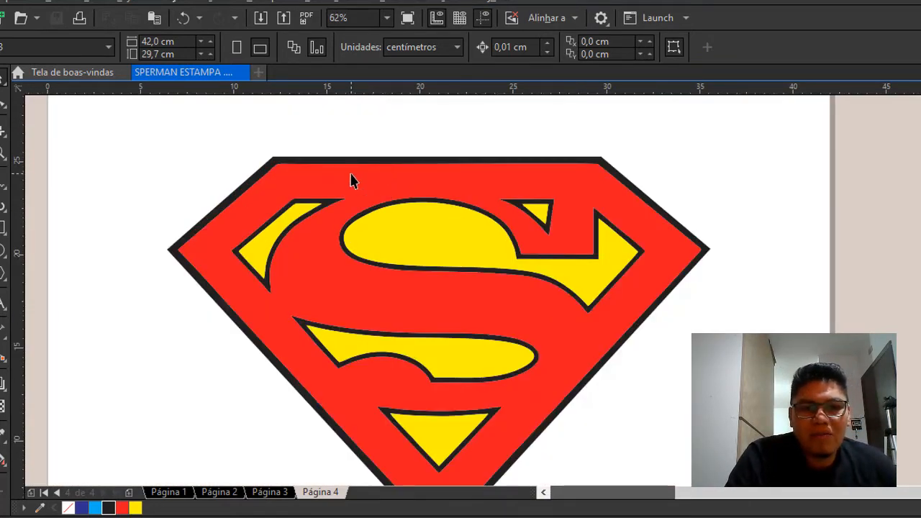
scroll(363, 180, down, 1)
scroll(362, 180, up, 1)
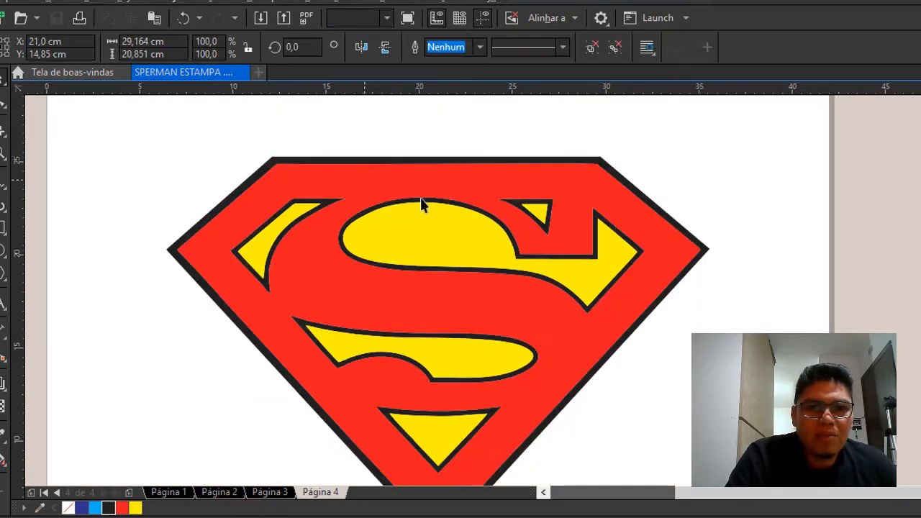
- Undo the accidental move of the logo and ungroup all its objects into separate colour shapes
drag(394, 195, 512, 223)
key(ctrl+z)
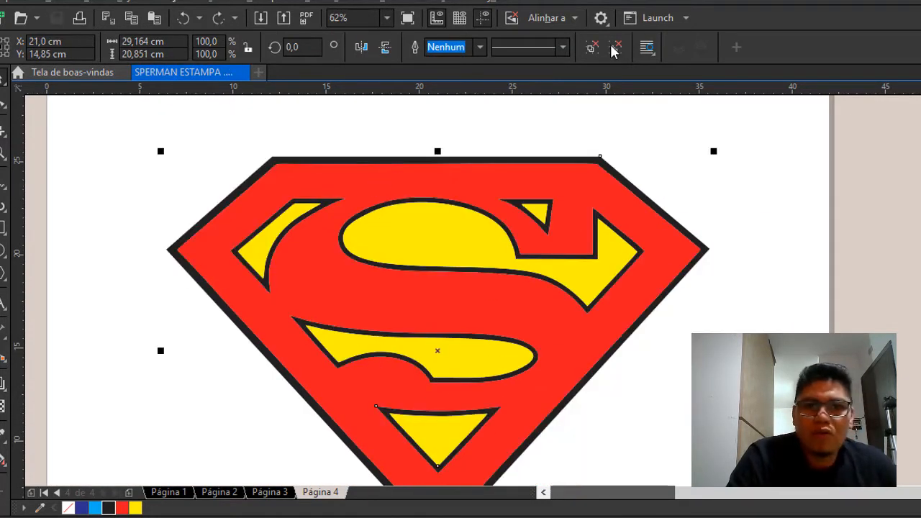
click(628, 180)
- Move the red shape and the yellow shapes off the black outline, undo both moves and deselect
drag(671, 174, 734, 170)
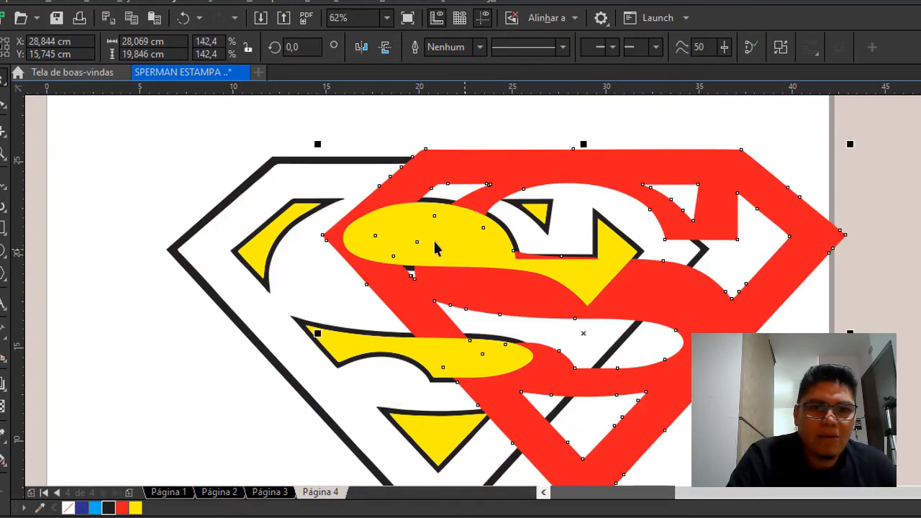
drag(276, 233, 179, 138)
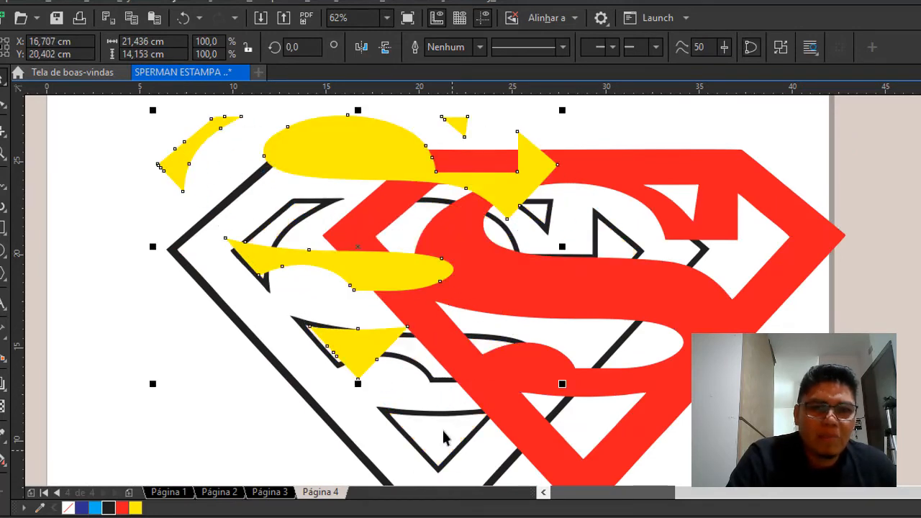
key(ctrl+z)
key(ctrl+z)
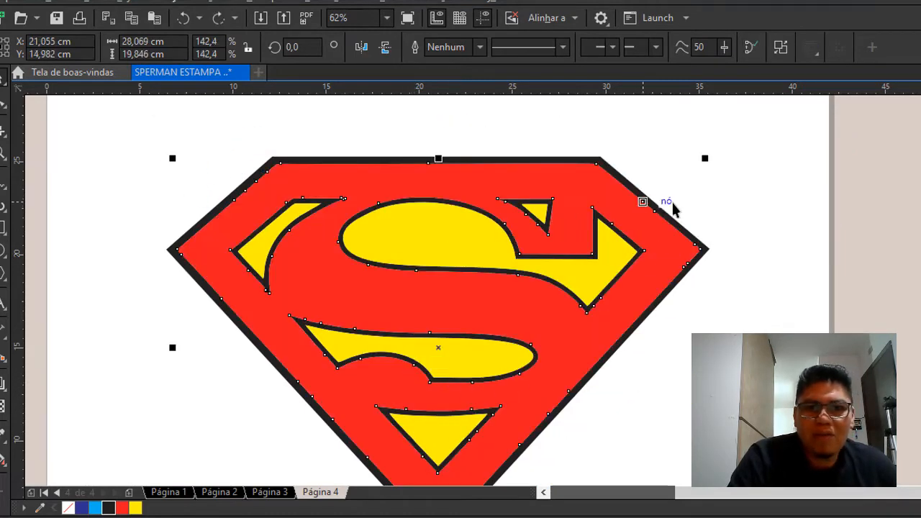
click(654, 357)
scroll(394, 193, down, 3)
scroll(395, 191, up, 3)
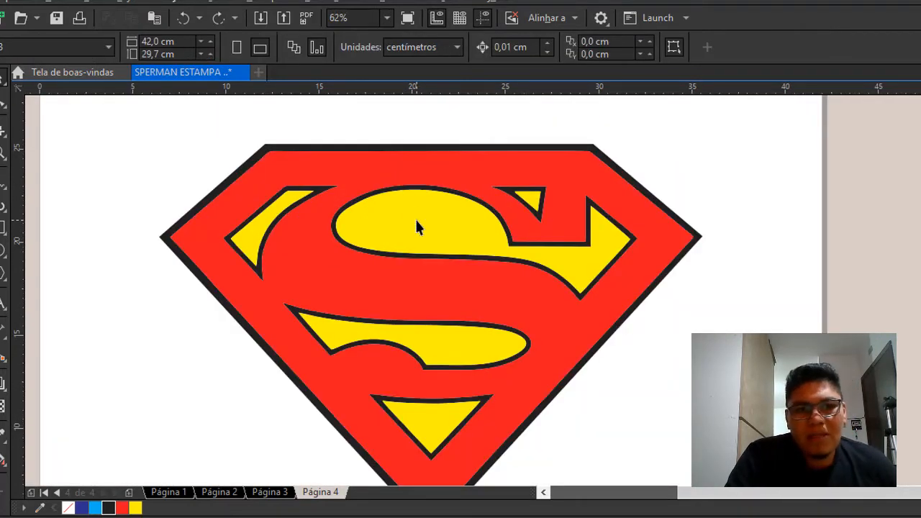
scroll(417, 227, down, 2)
scroll(427, 257, up, 2)
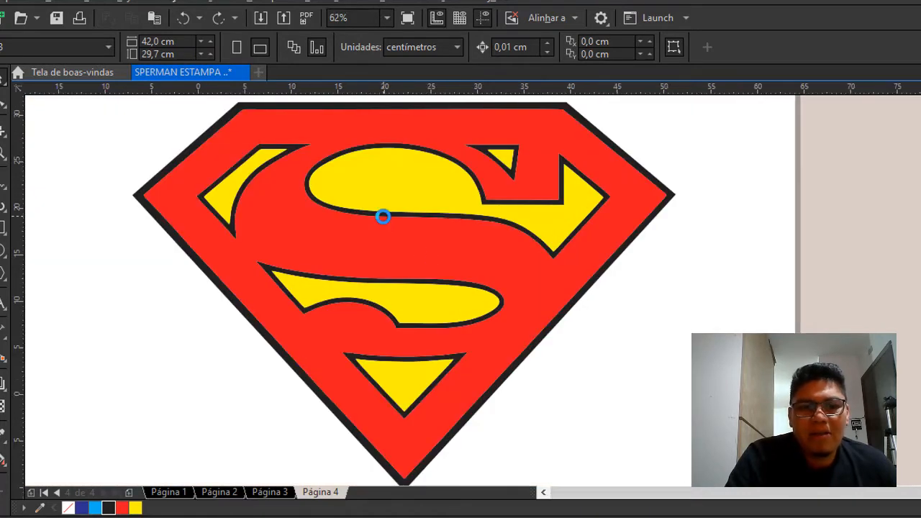
scroll(372, 182, down, 2)
scroll(377, 189, up, 2)
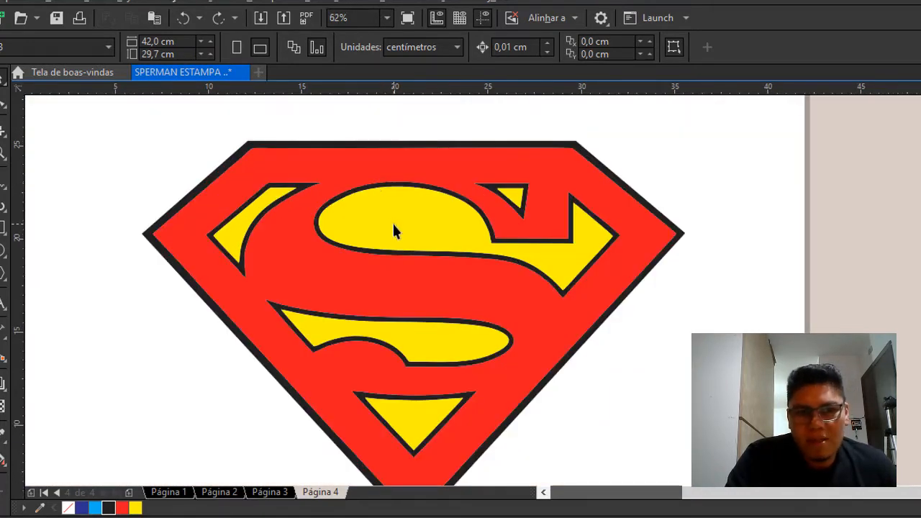
scroll(392, 223, down, 2)
scroll(420, 254, up, 2)
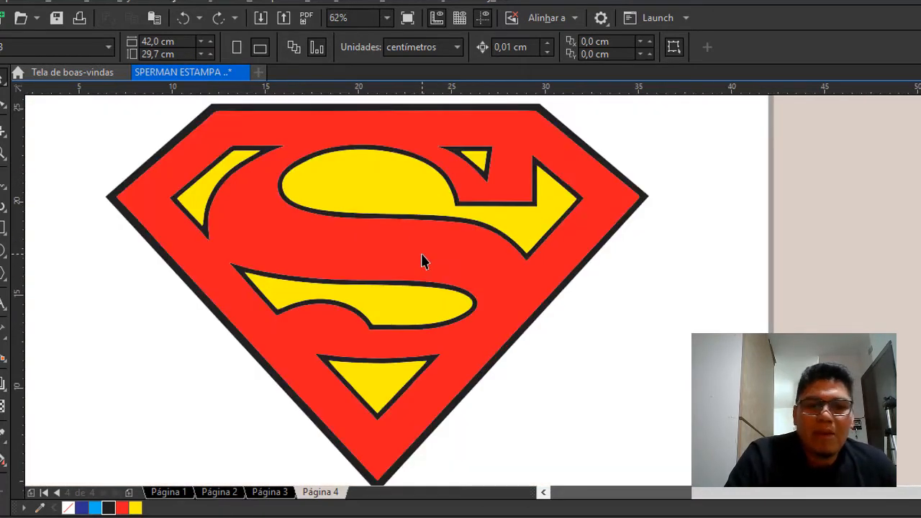
scroll(440, 278, down, 2)
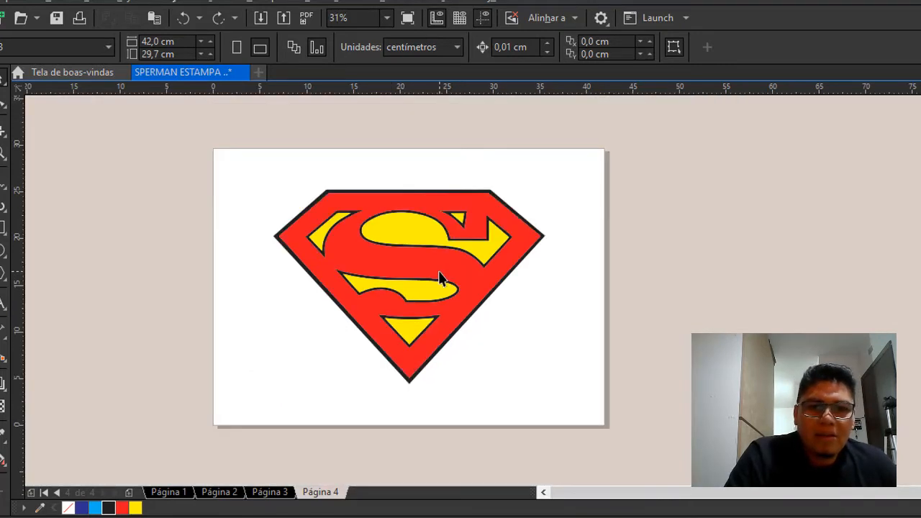
scroll(391, 231, up, 2)
scroll(329, 213, down, 2)
scroll(382, 261, up, 2)
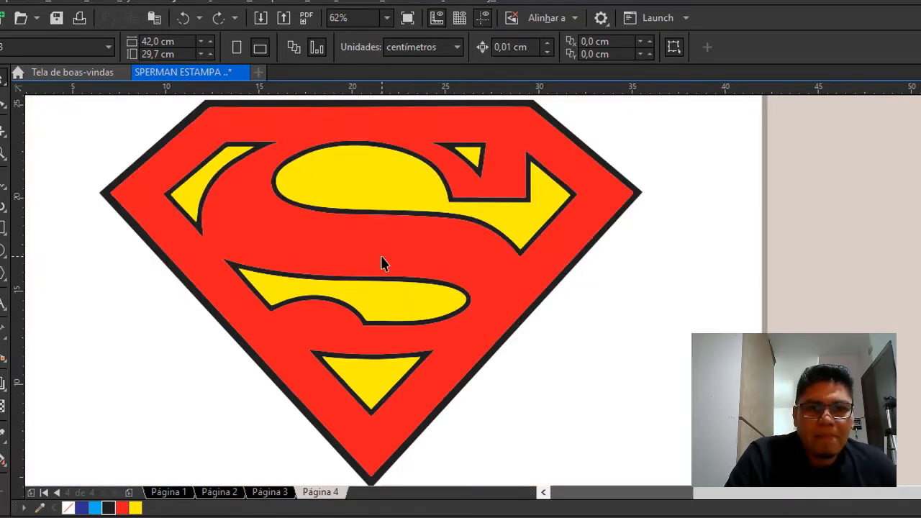
scroll(420, 261, down, 2)
scroll(387, 254, up, 2)
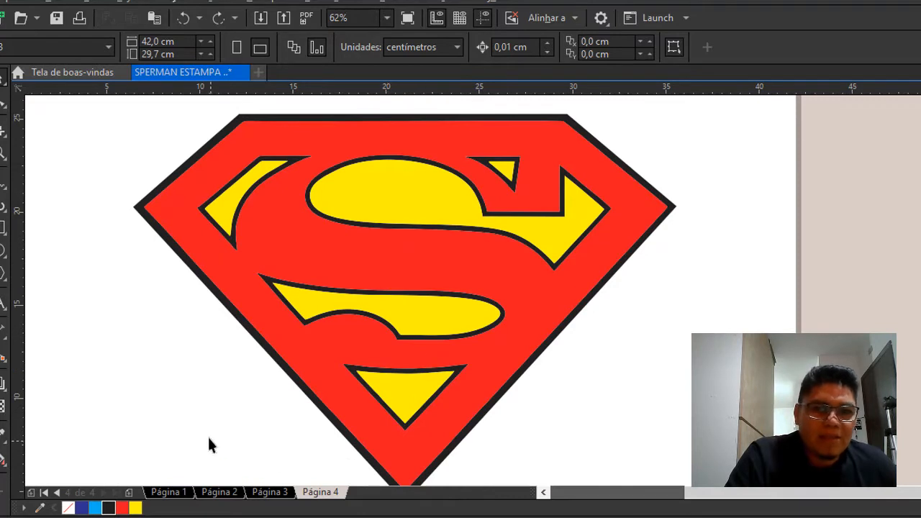
- Open Página 1 to view the logo's black outline separation with its registration marks
scroll(303, 259, down, 2)
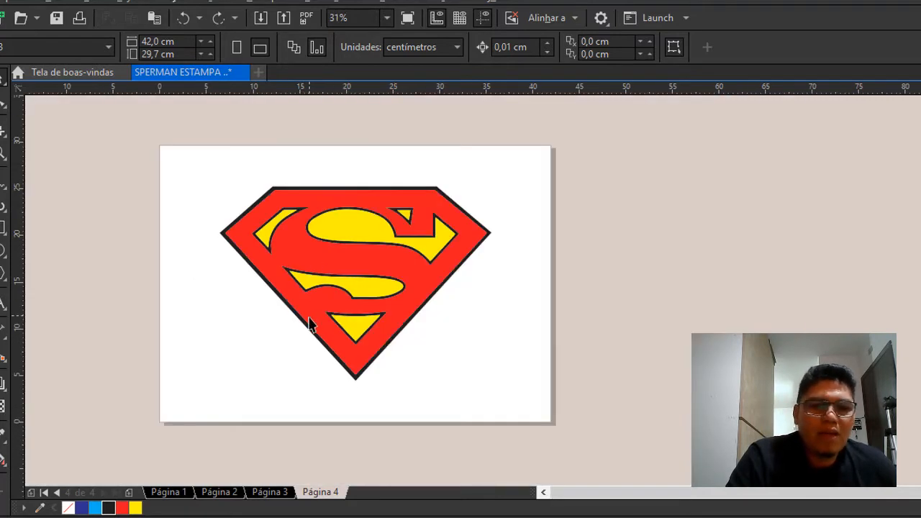
click(177, 495)
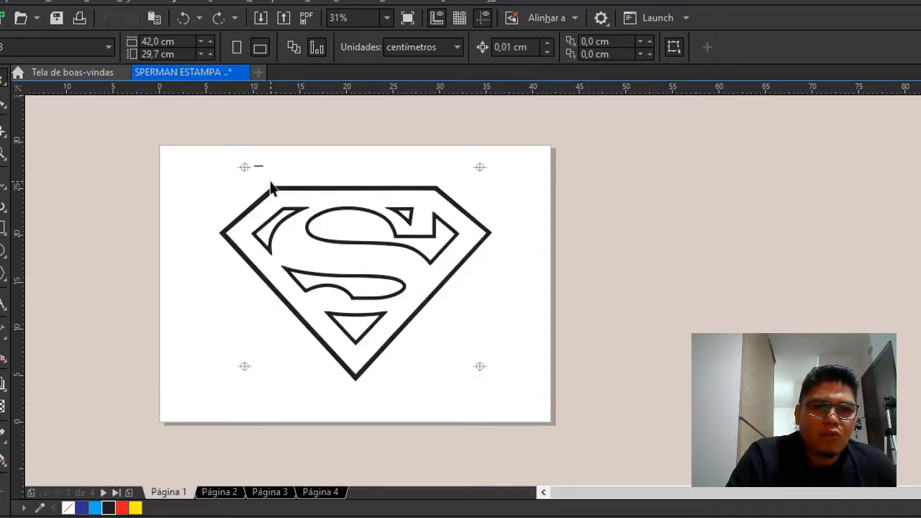
- Browse Página 2, Página 3 and Página 4, and return to Página 1, comparing the separations with the coloured logo
click(220, 493)
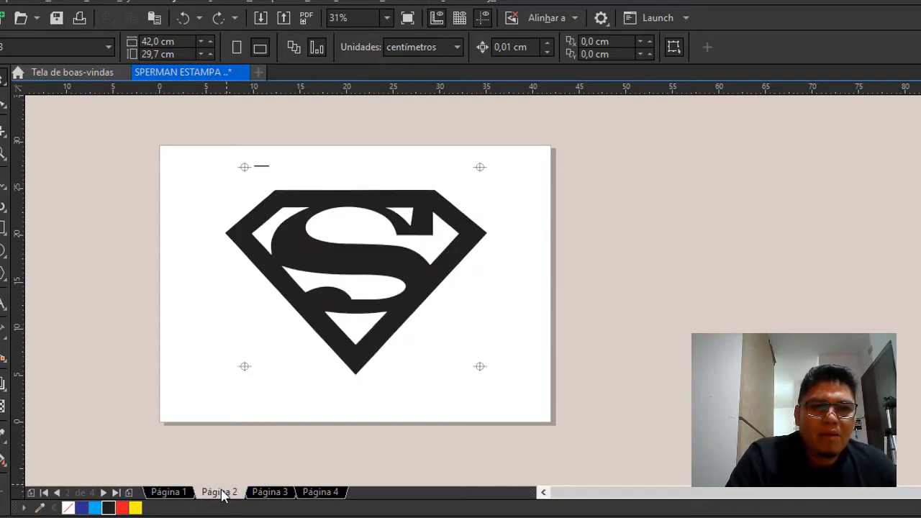
click(268, 493)
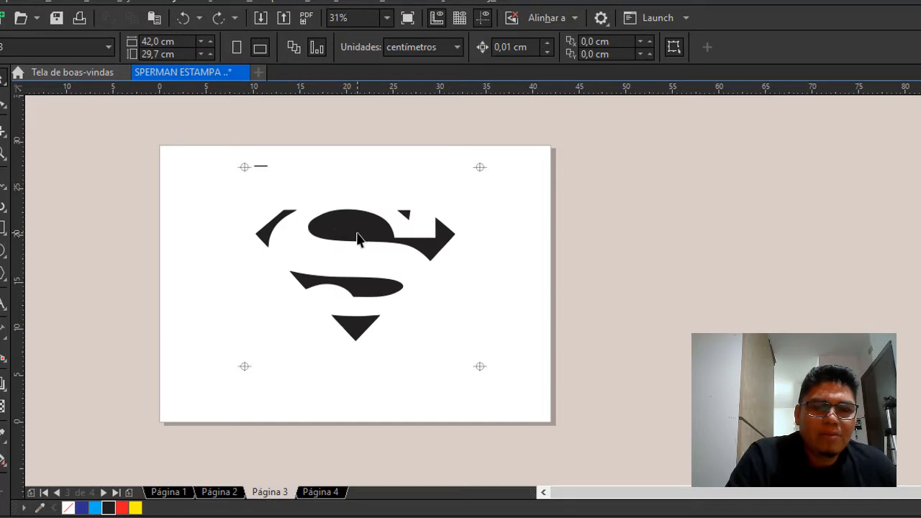
click(324, 493)
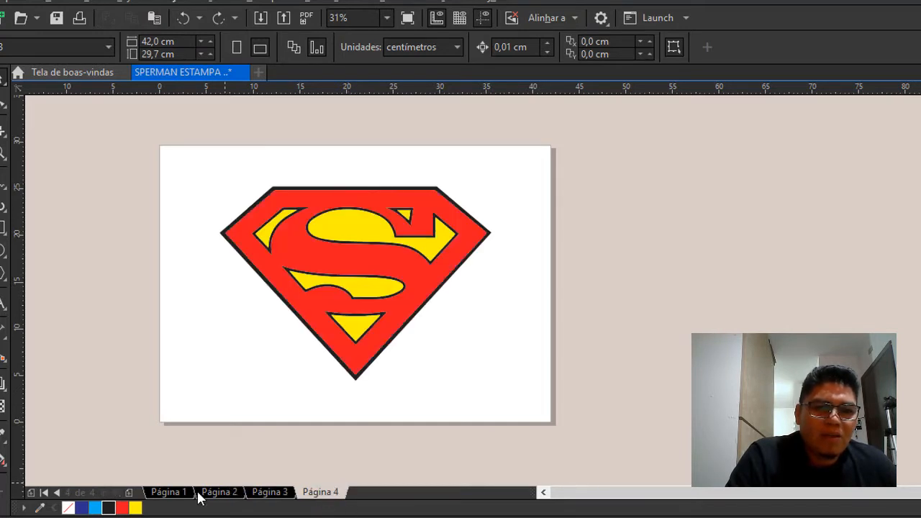
click(270, 494)
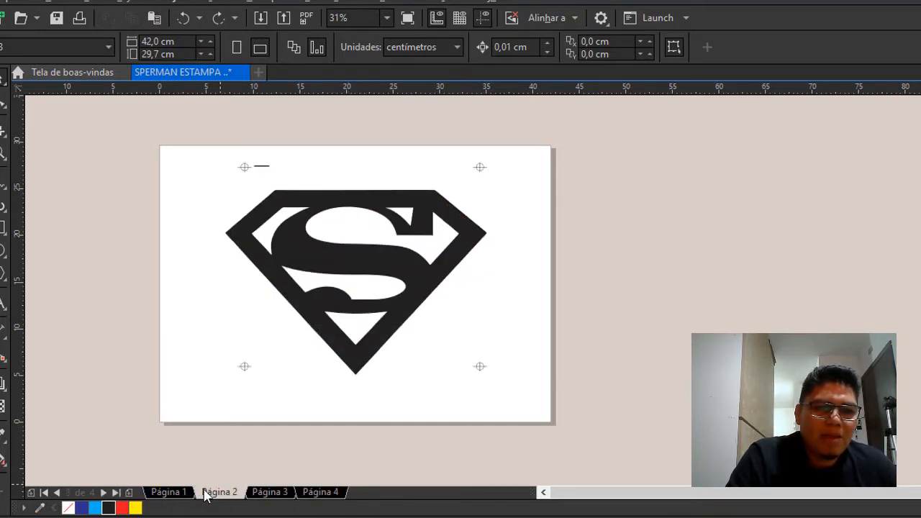
click(216, 492)
click(170, 492)
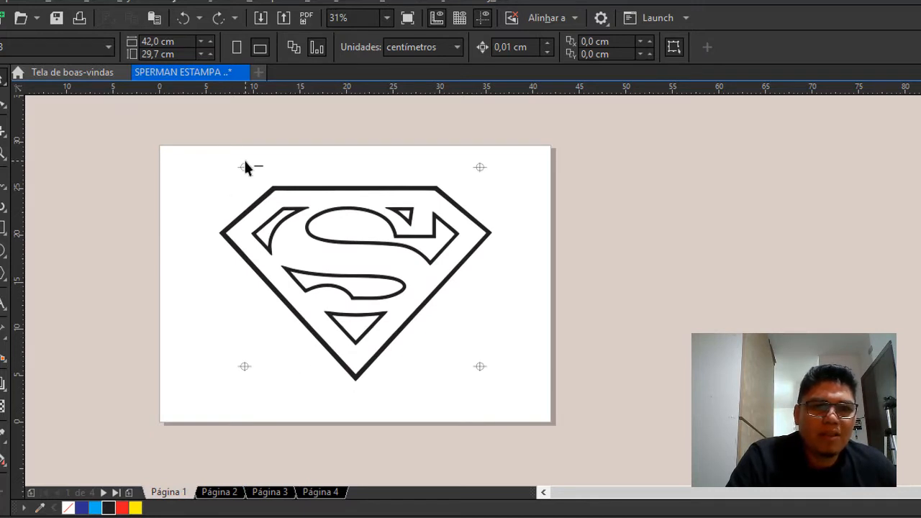
- Read the colour name beside the upper registration mark on Página 1, Página 3 and Página 2
scroll(245, 167, up, 2)
scroll(273, 162, up, 2)
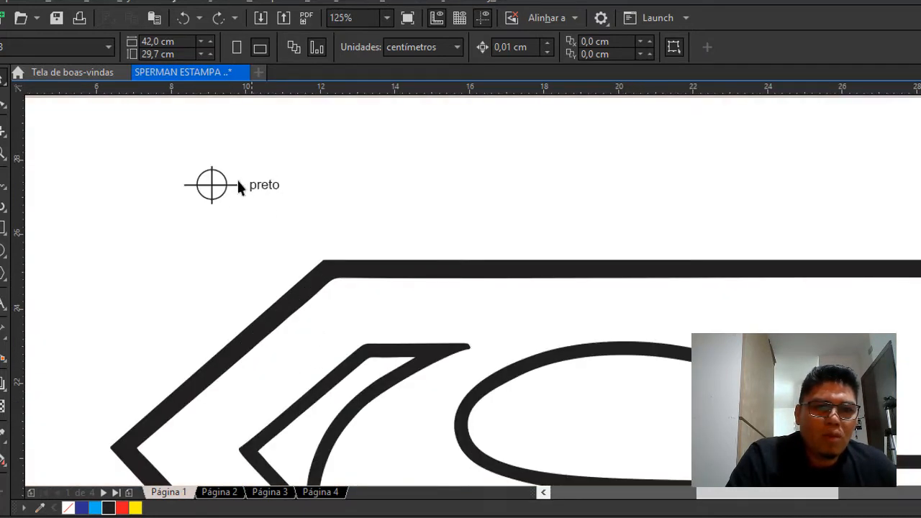
click(240, 494)
click(256, 493)
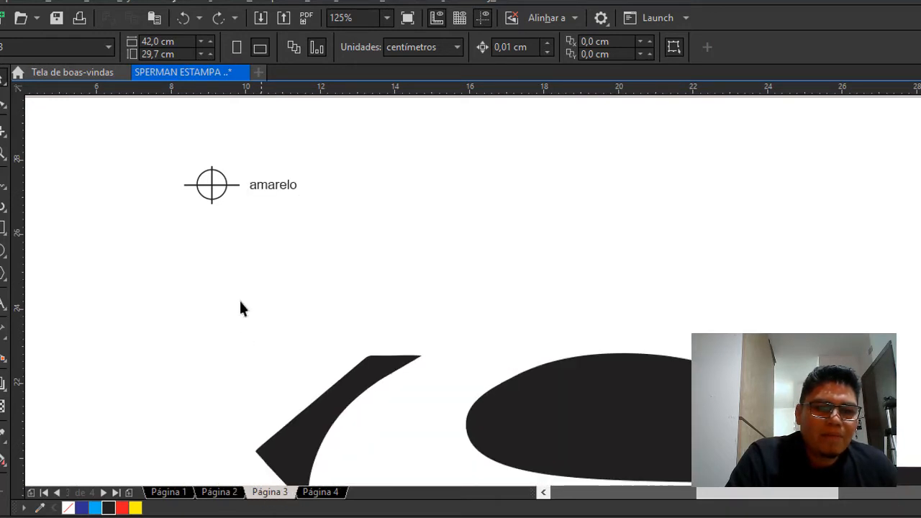
scroll(321, 309, down, 2)
scroll(321, 310, down, 2)
click(219, 492)
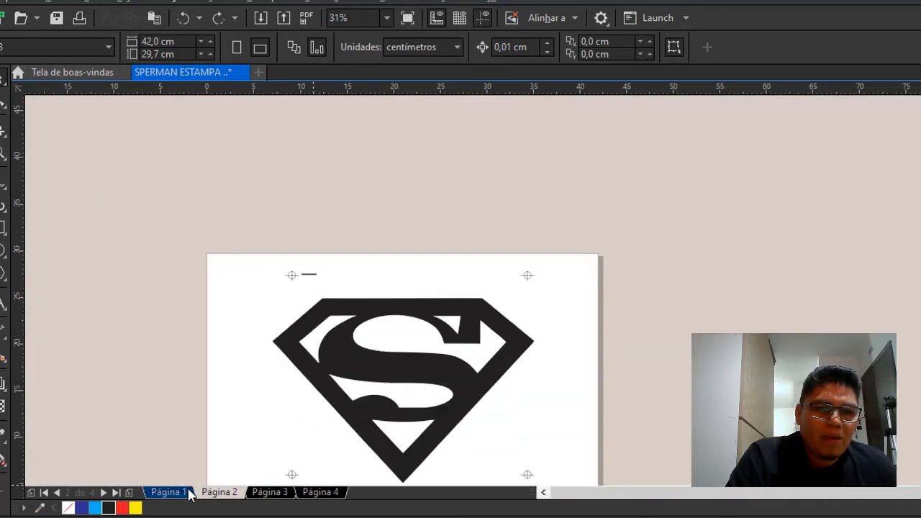
scroll(315, 277, up, 4)
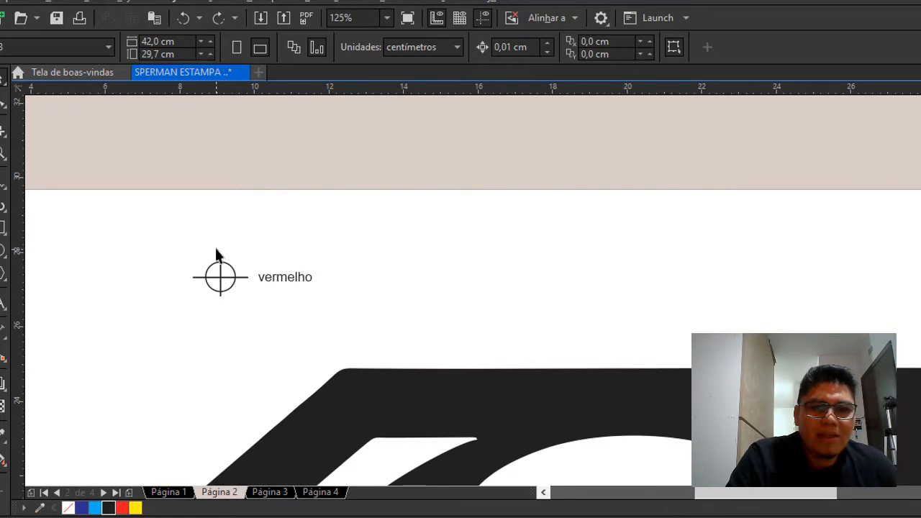
scroll(221, 258, down, 2)
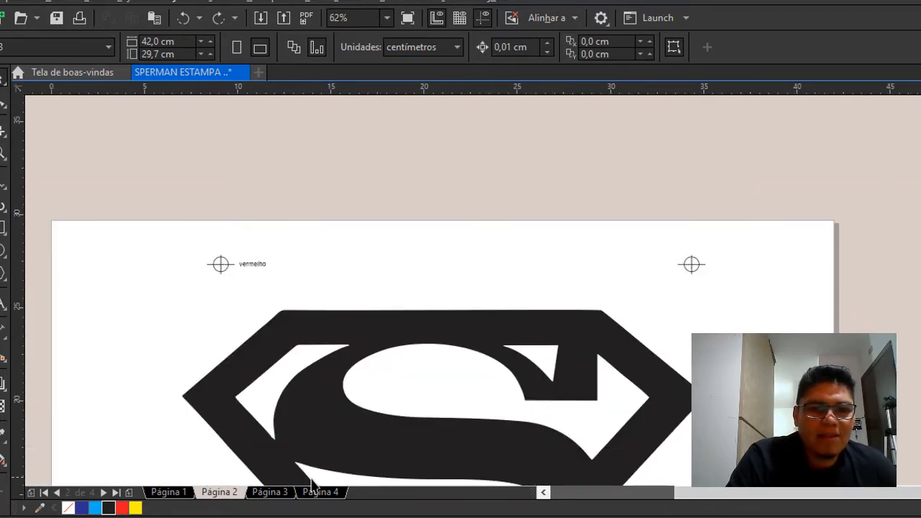
- Open Página 4 and examine the full-colour logo both up close and as a whole
click(330, 497)
scroll(440, 177, down, 2)
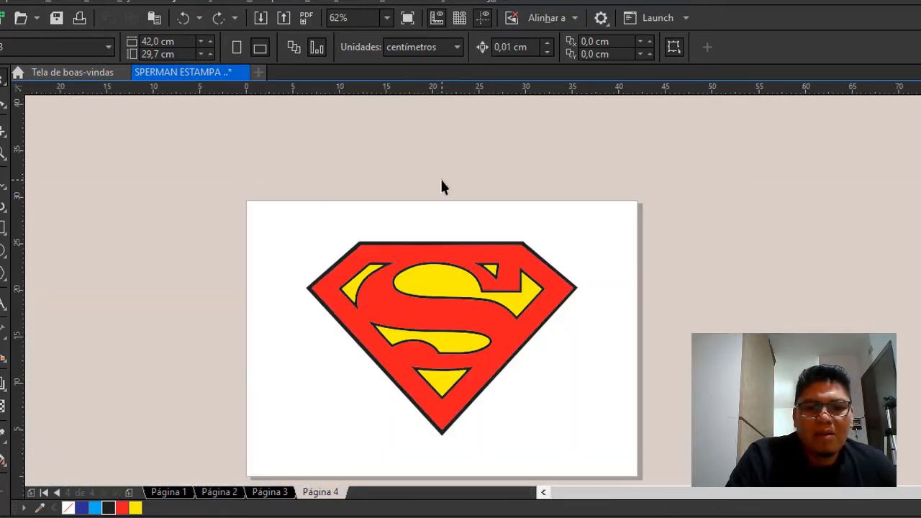
scroll(464, 259, up, 2)
scroll(358, 230, down, 2)
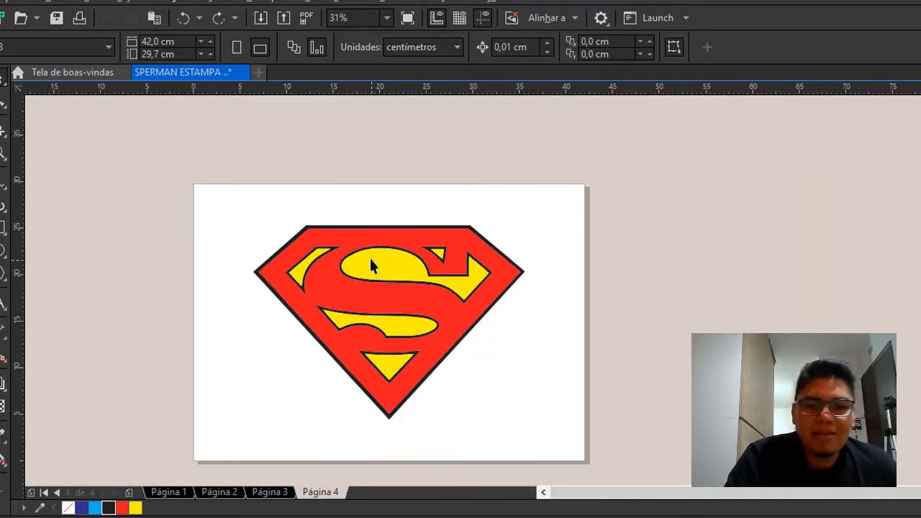
scroll(366, 251, up, 2)
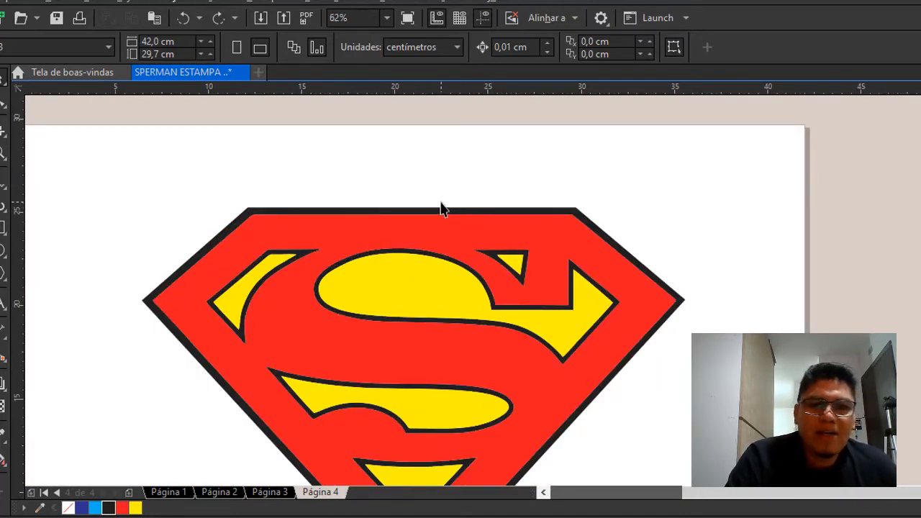
scroll(440, 207, down, 2)
scroll(416, 230, up, 2)
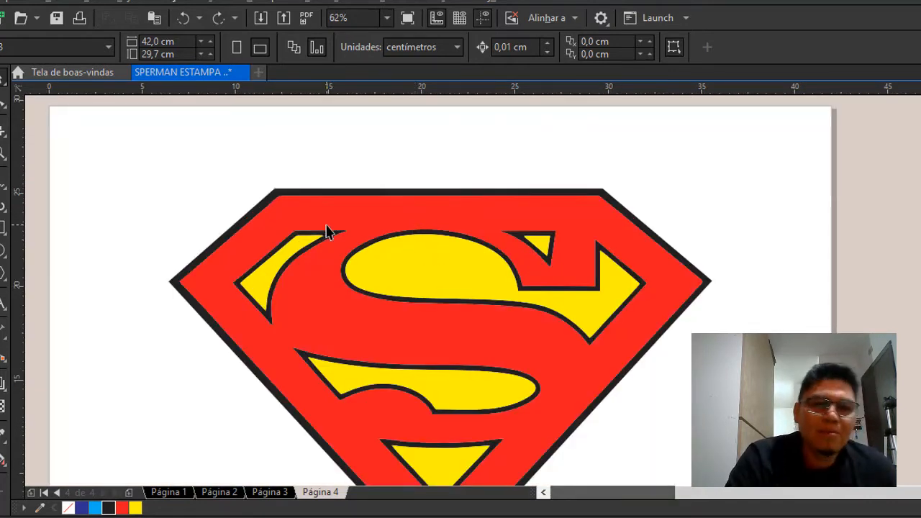
scroll(334, 230, down, 2)
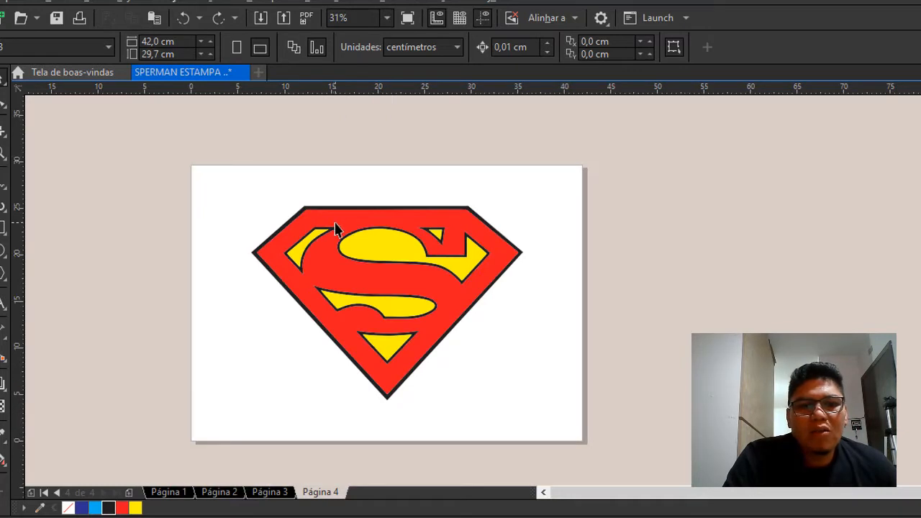
scroll(334, 230, up, 2)
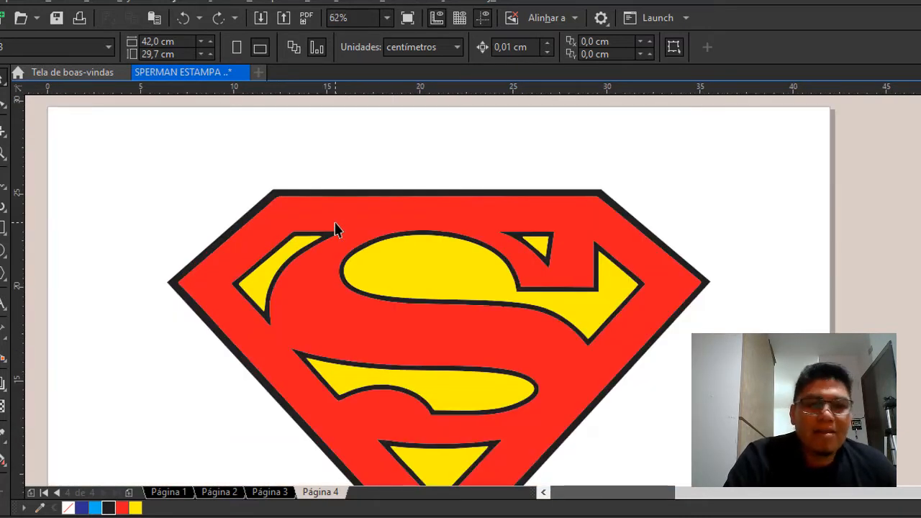
scroll(336, 229, down, 2)
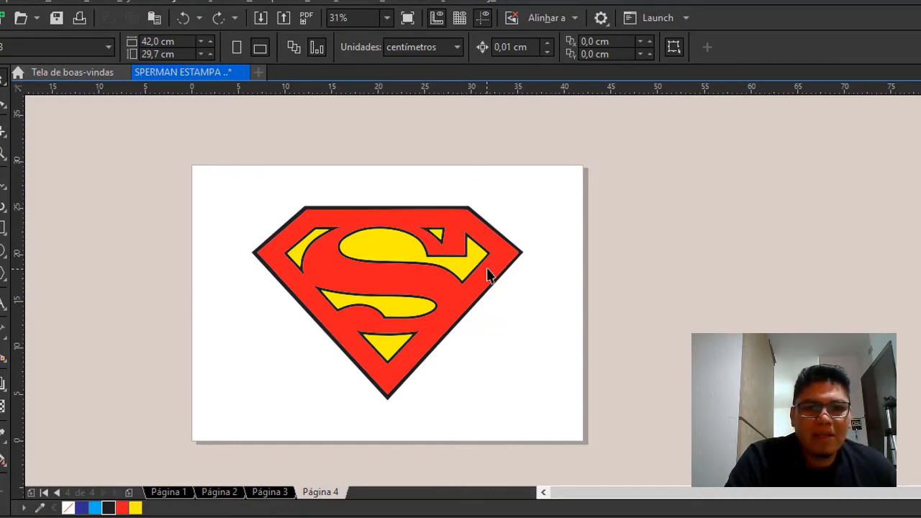
- Review the separations on Página 3, Página 2 and Página 1 in turn, checking the black outline and its registration marks
click(264, 495)
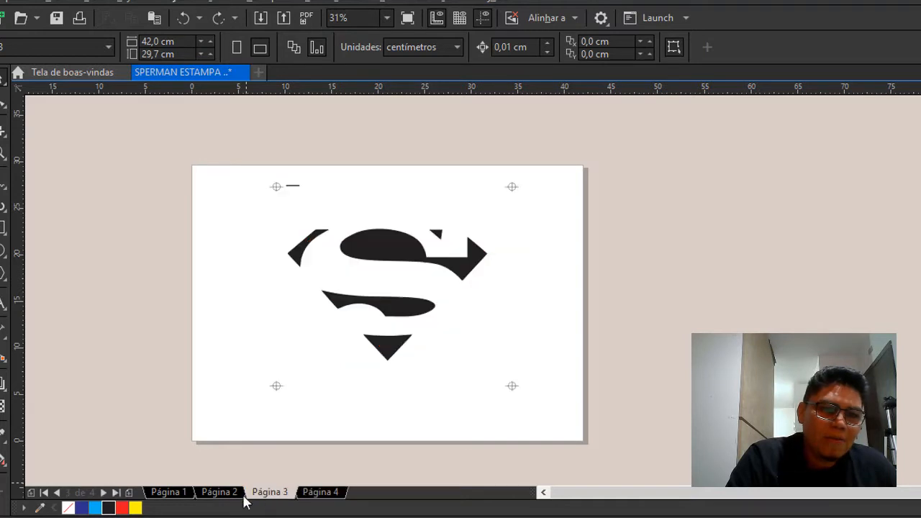
click(221, 492)
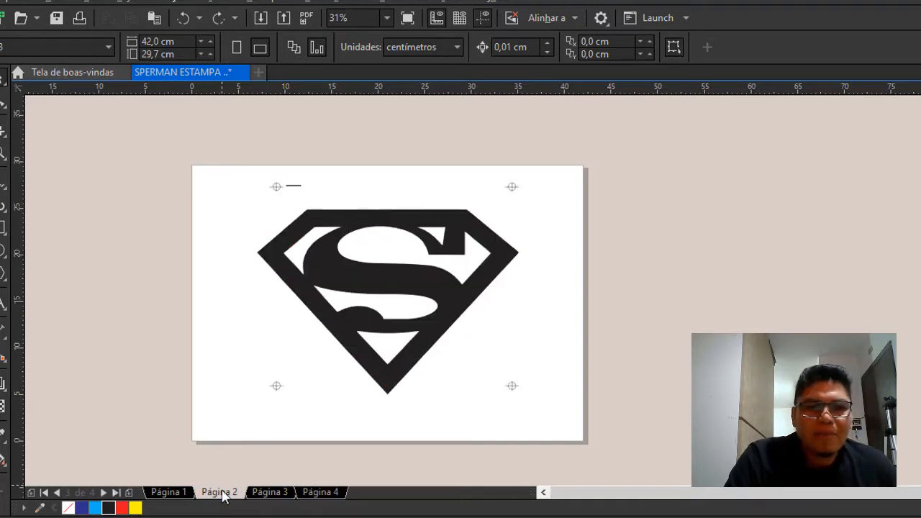
click(184, 493)
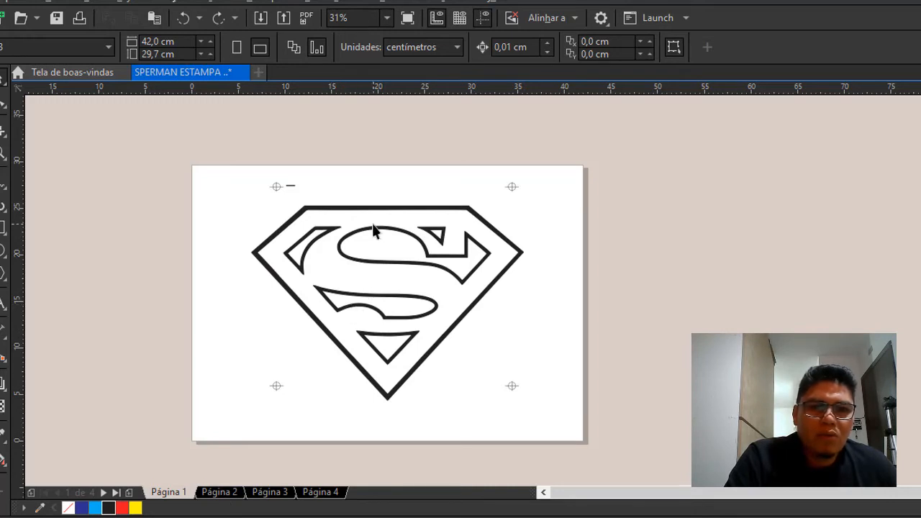
scroll(372, 230, up, 2)
scroll(373, 230, down, 2)
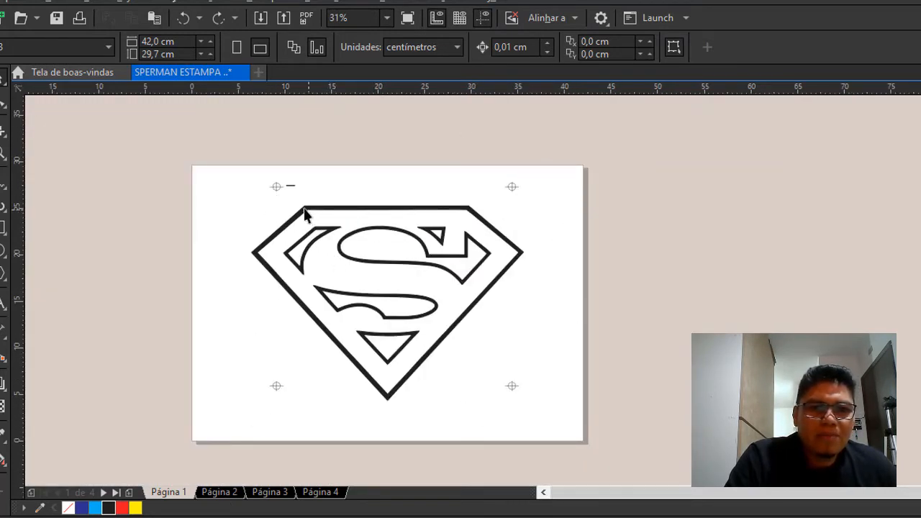
- Copy the four registration marks from Página 1, paste them around the logo on Página 4 and select them with the artwork
click(278, 185)
drag(179, 379, 529, 403)
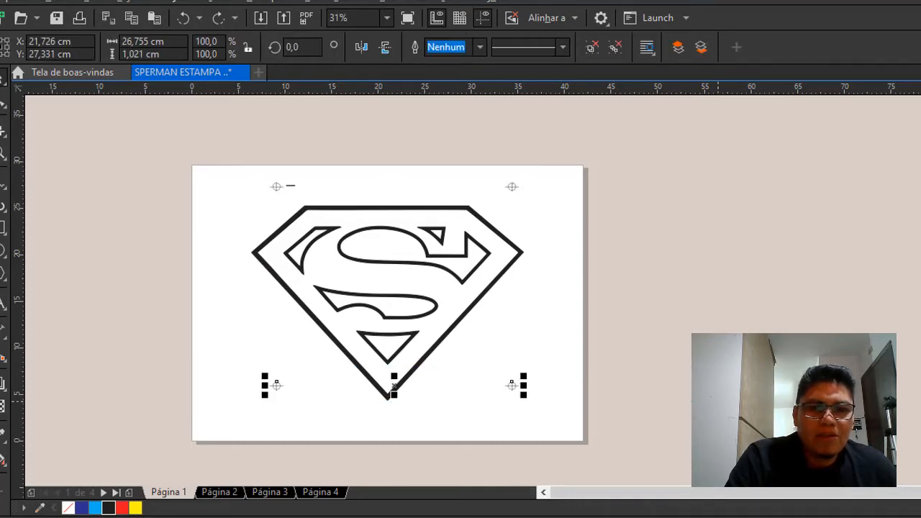
shift+click(513, 186)
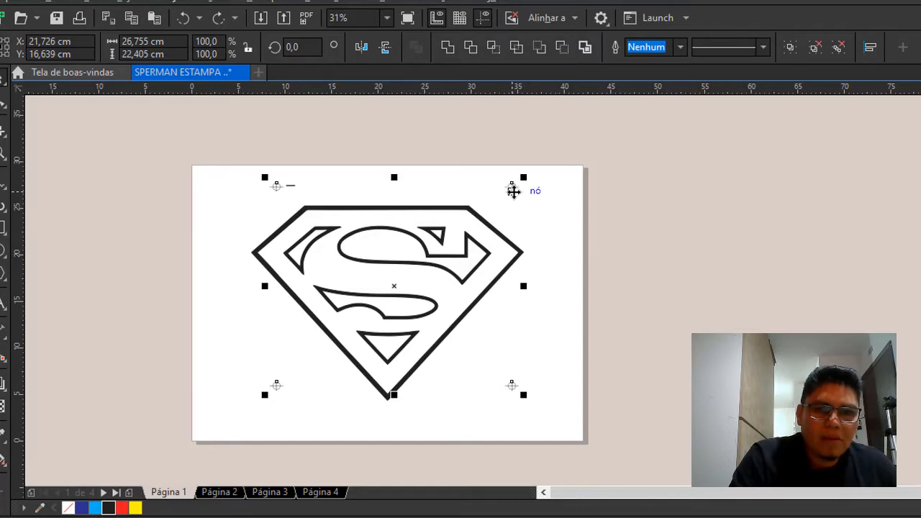
click(330, 491)
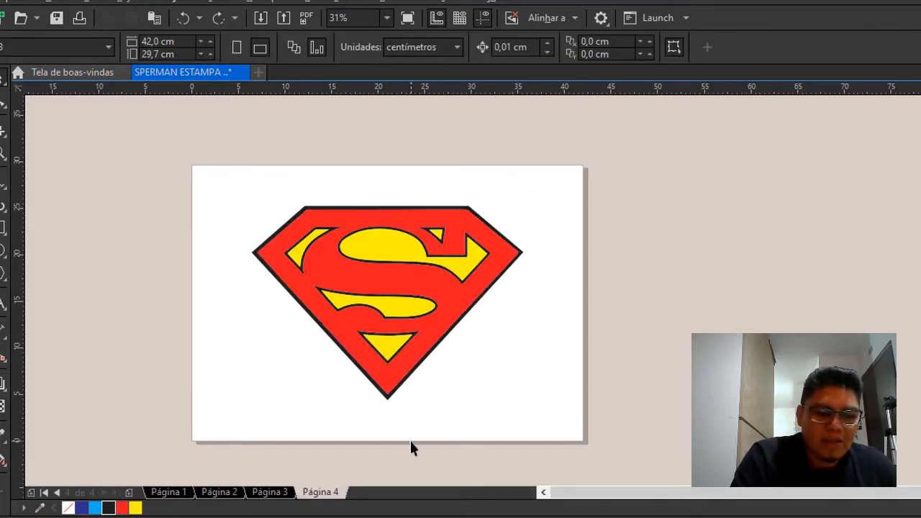
key(ctrl+v)
drag(241, 136, 590, 459)
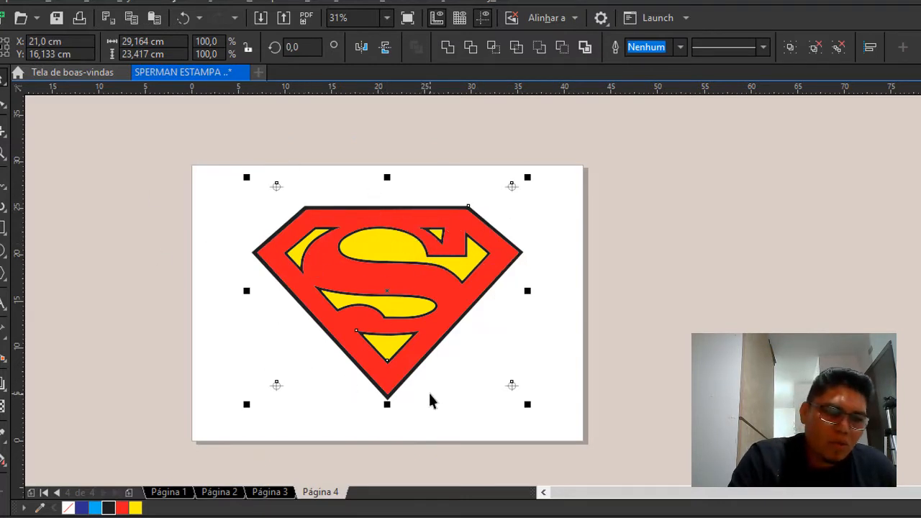
- Compare the registration marks on Página 3, Página 2 and Página 1 with those around the coloured logo on Página 4
click(279, 493)
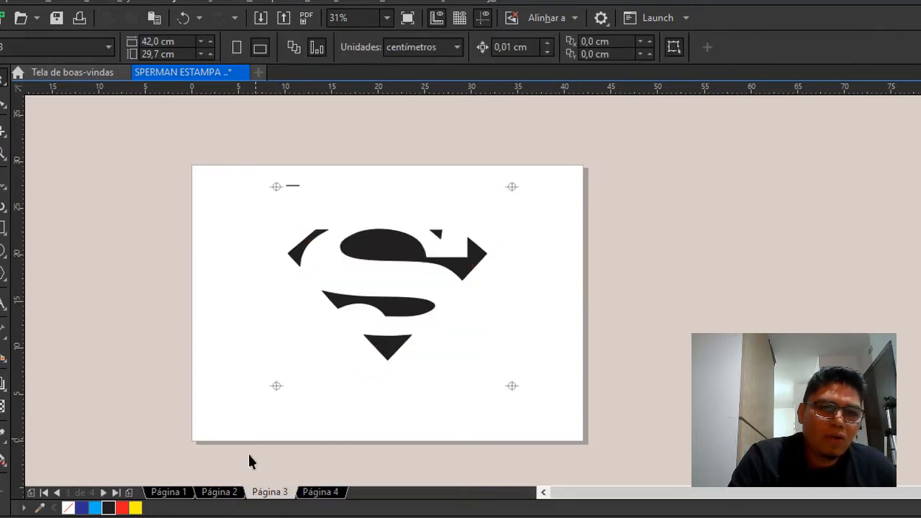
click(231, 493)
click(185, 495)
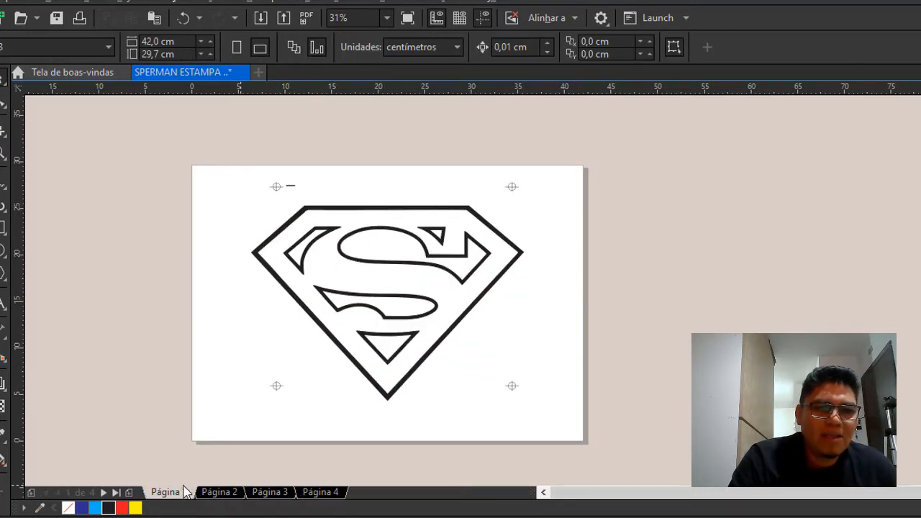
click(321, 493)
scroll(338, 180, up, 1)
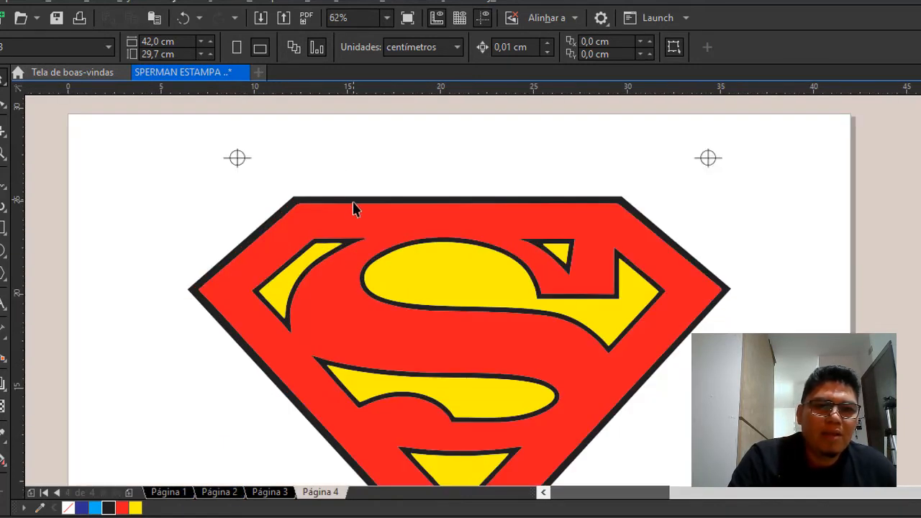
- Fill the red shape and the yellow shapes of the Página 4 logo with white and deselect
click(359, 222)
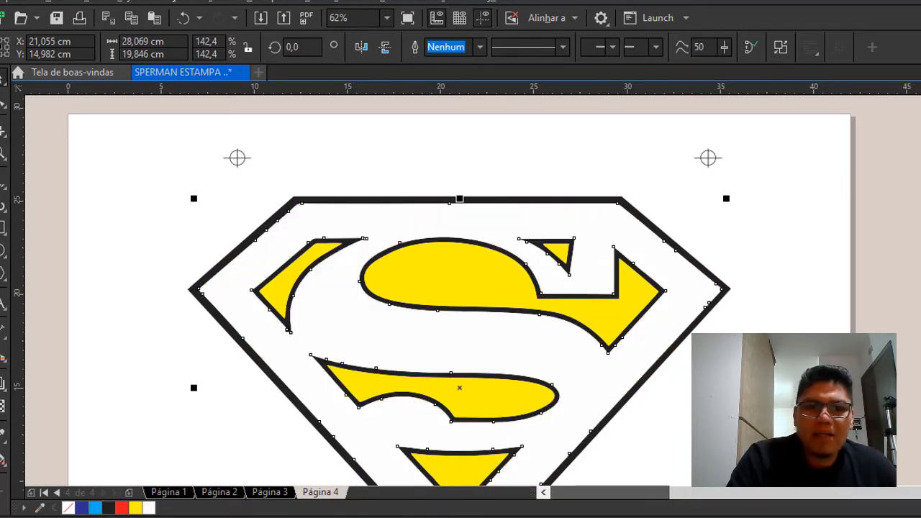
click(744, 252)
click(444, 287)
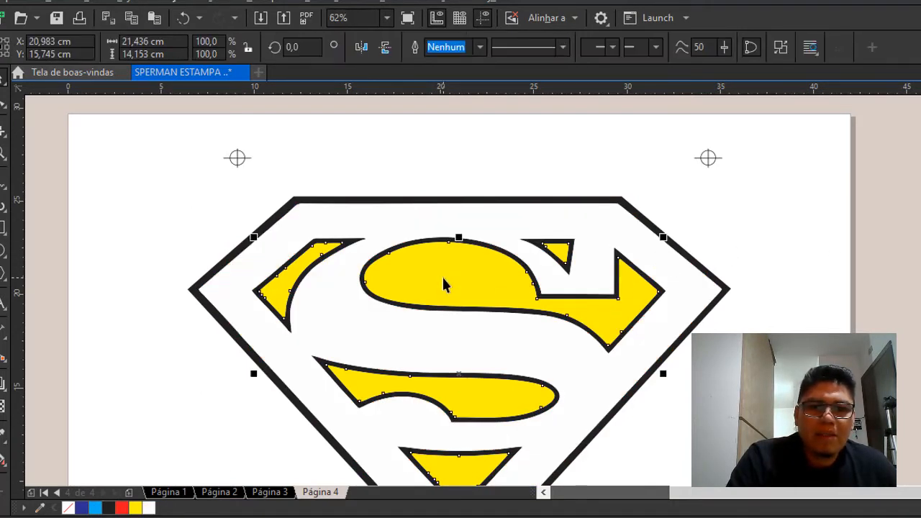
click(920, 249)
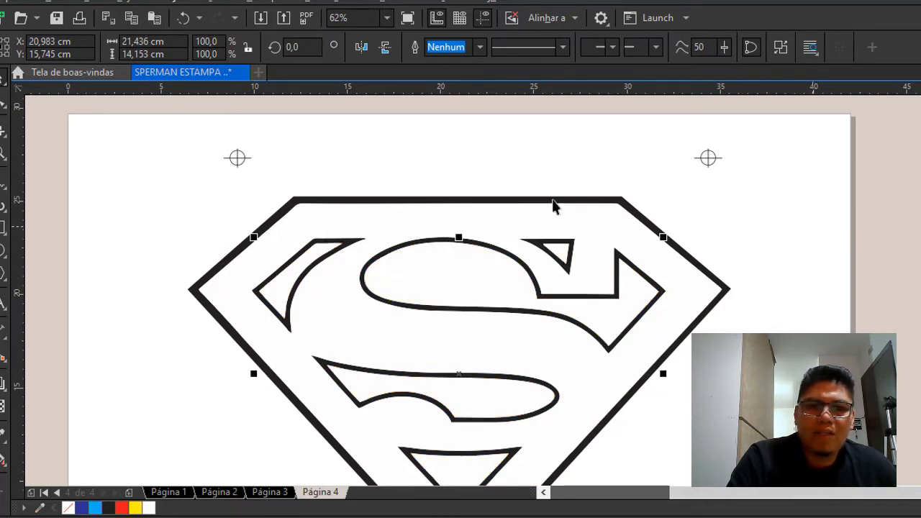
scroll(421, 199, down, 2)
click(665, 279)
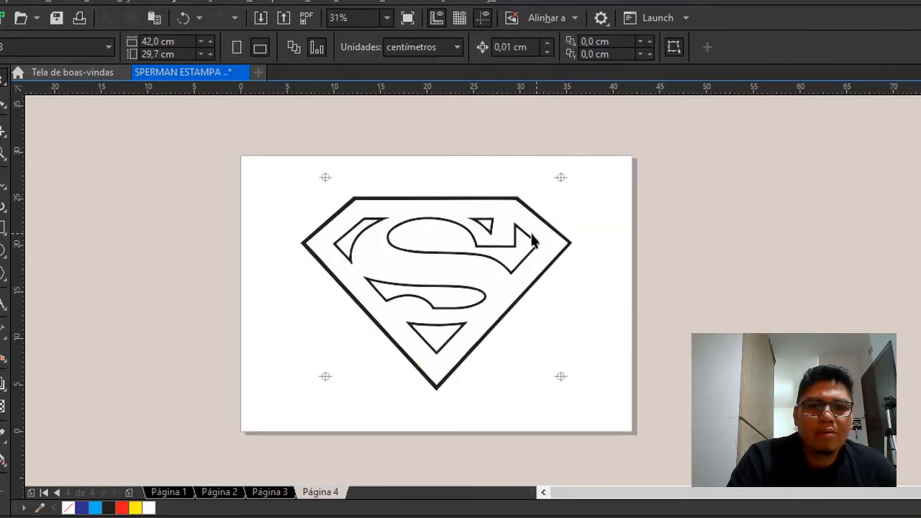
- Examine the black outline of the white-filled logo up close and undo both white fills
scroll(472, 265, up, 2)
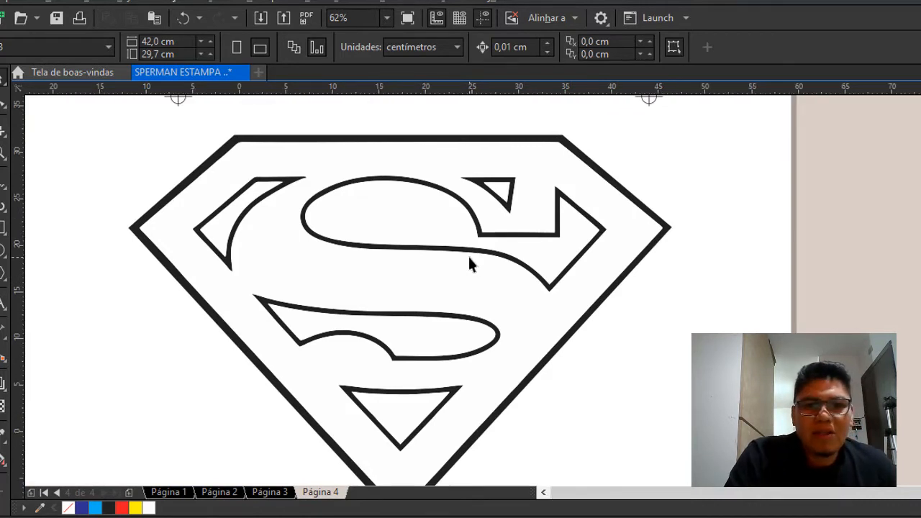
scroll(469, 256, down, 2)
scroll(472, 258, up, 2)
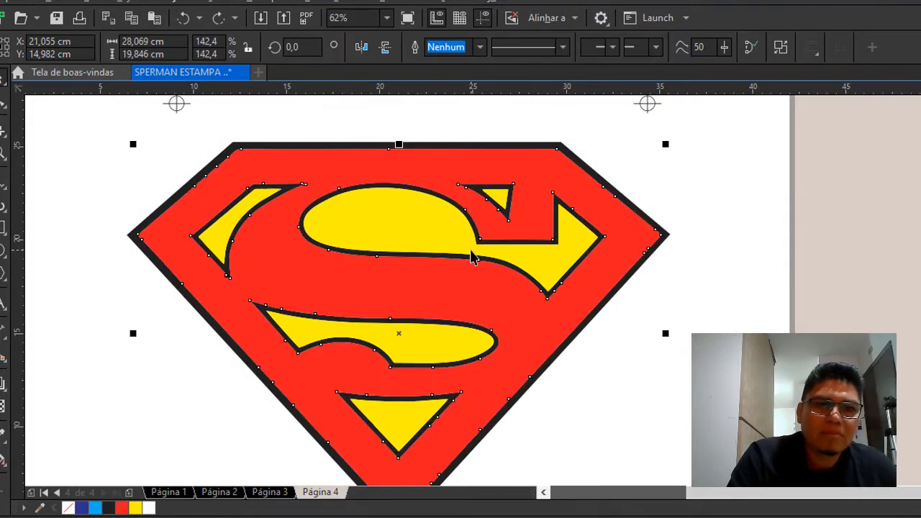
key(Escape)
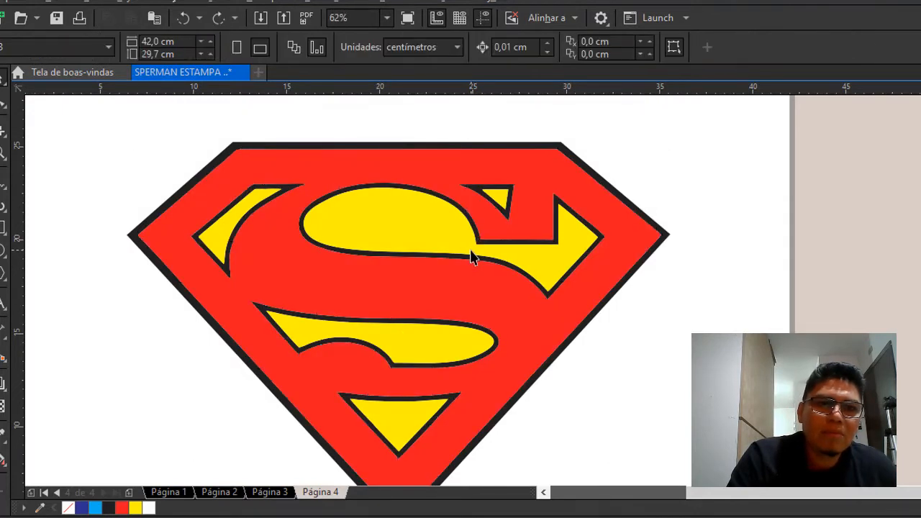
- Redo the registration marks around the Página 4 logo and compare that page with the black separation on Página 1
scroll(471, 258, down, 2)
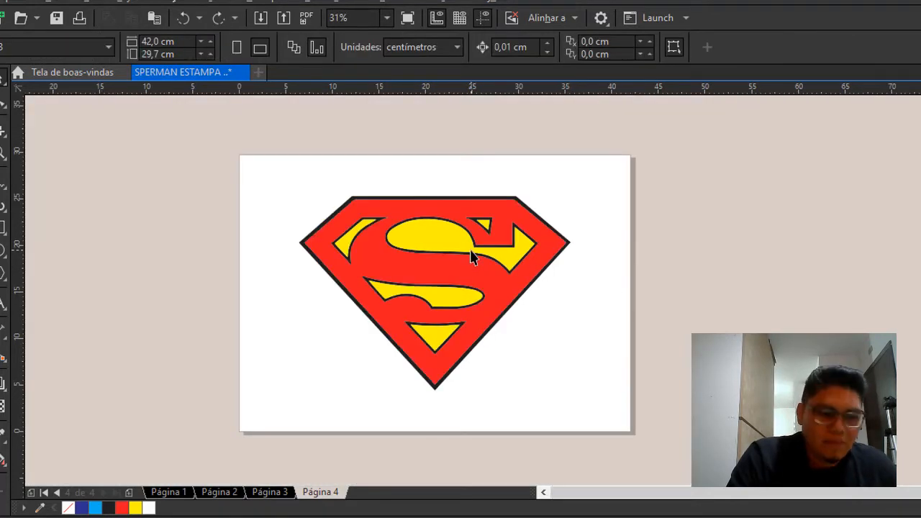
click(216, 19)
click(194, 296)
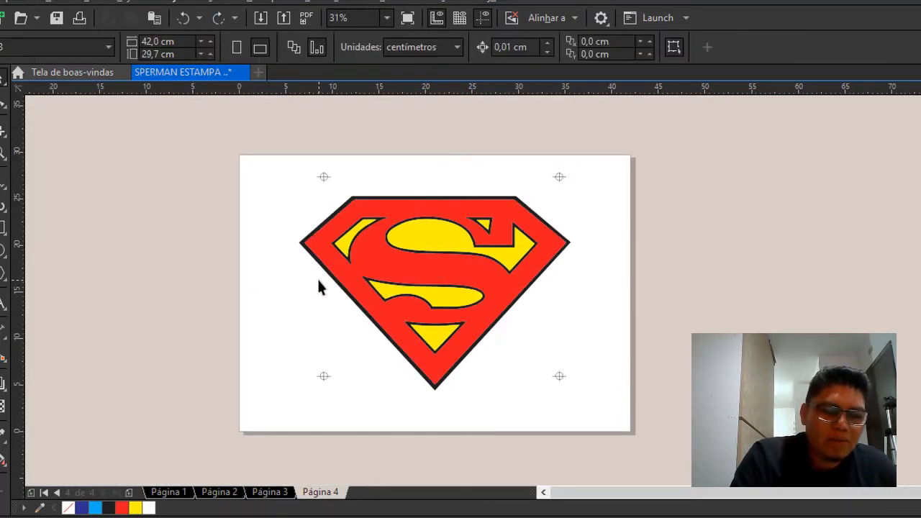
click(180, 492)
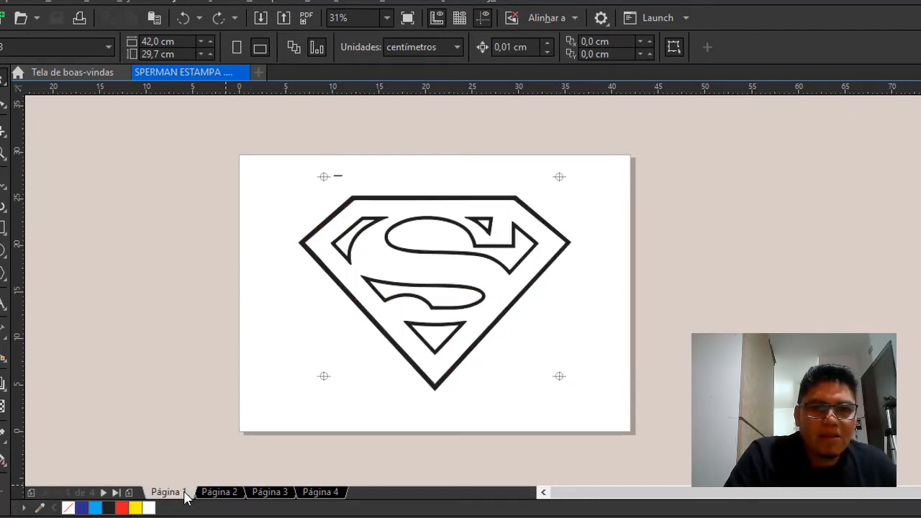
scroll(297, 242, up, 2)
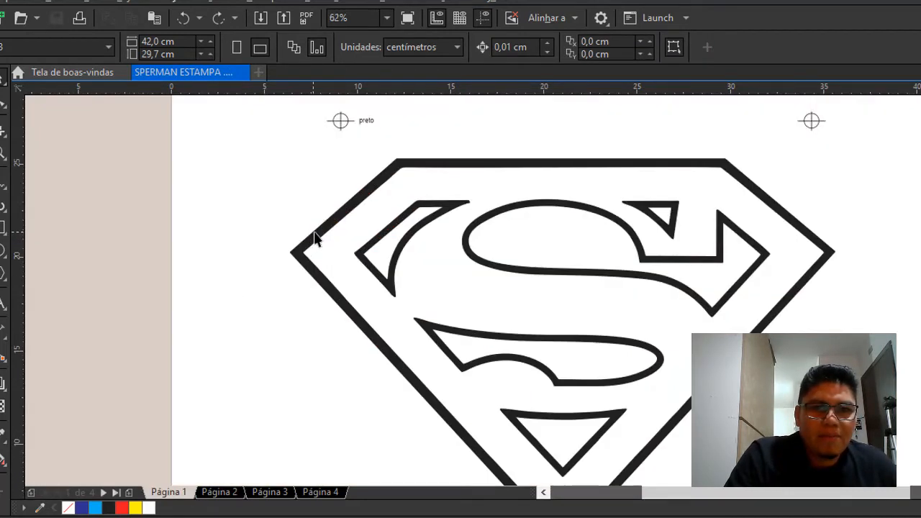
click(323, 492)
scroll(405, 162, up, 4)
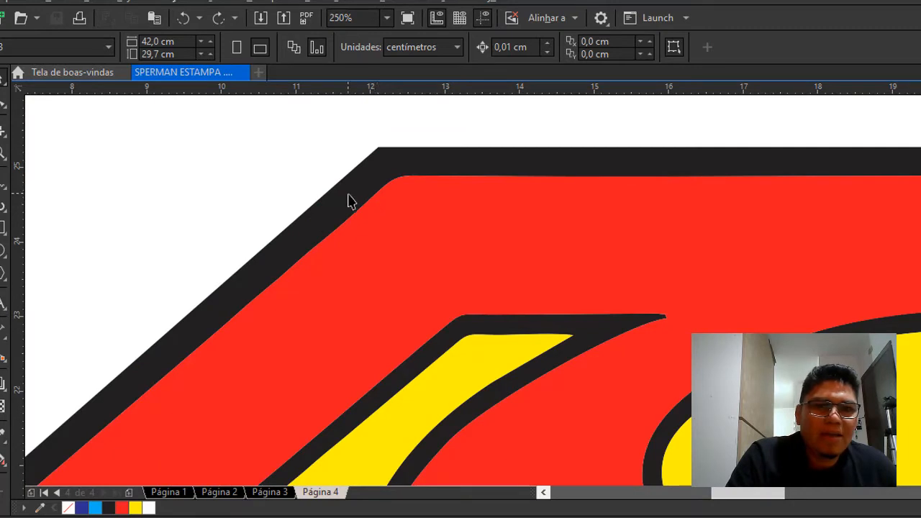
- Try shifting the red shape of the Página 4 logo to X 21,234 cm, Y 14,85 cm and undo the move
click(382, 233)
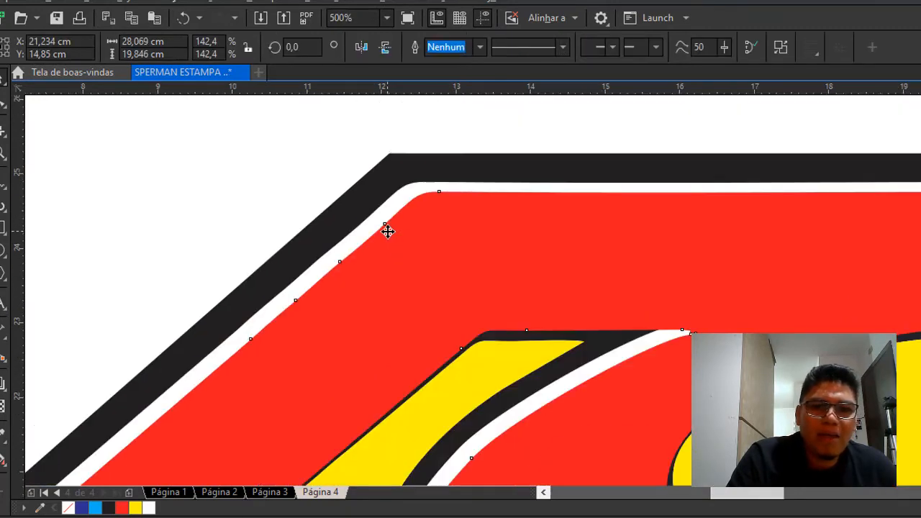
key(ctrl+z)
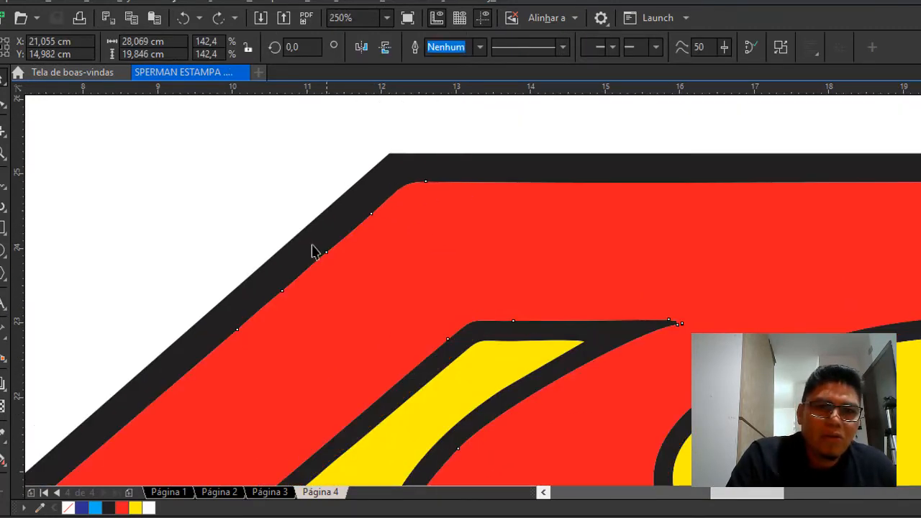
scroll(335, 235, up, 6)
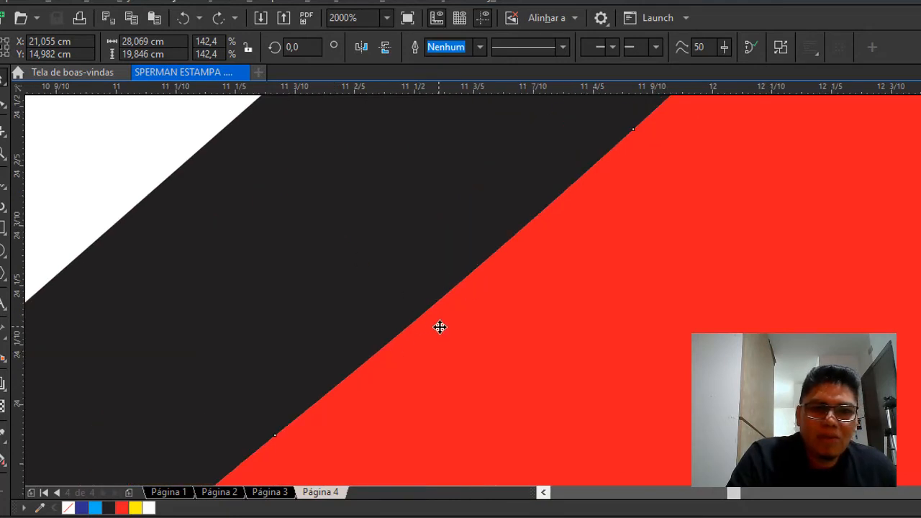
scroll(369, 288, down, 6)
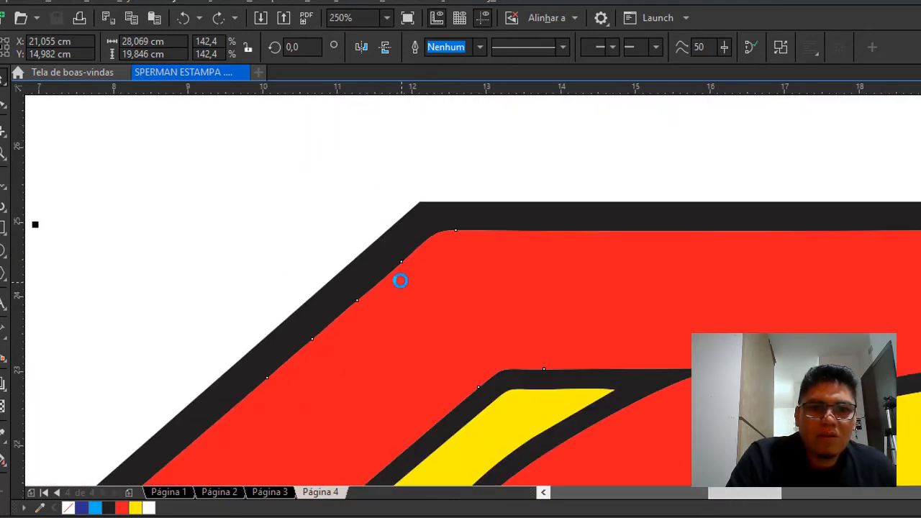
scroll(374, 273, up, 4)
scroll(325, 264, down, 2)
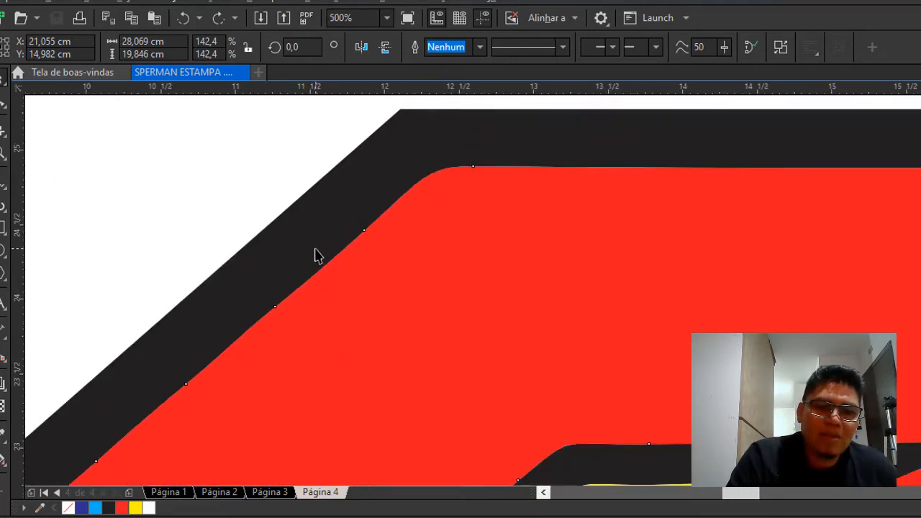
scroll(331, 265, down, 2)
- Shift the red shape down to Y 14,85 cm and inspect its fit against the black outline at the upper corners
click(346, 281)
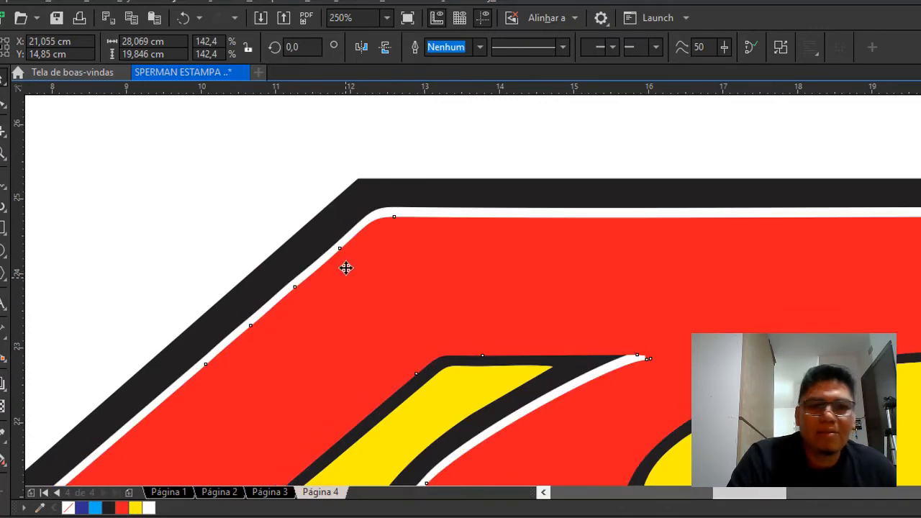
scroll(346, 269, down, 2)
scroll(346, 253, down, 2)
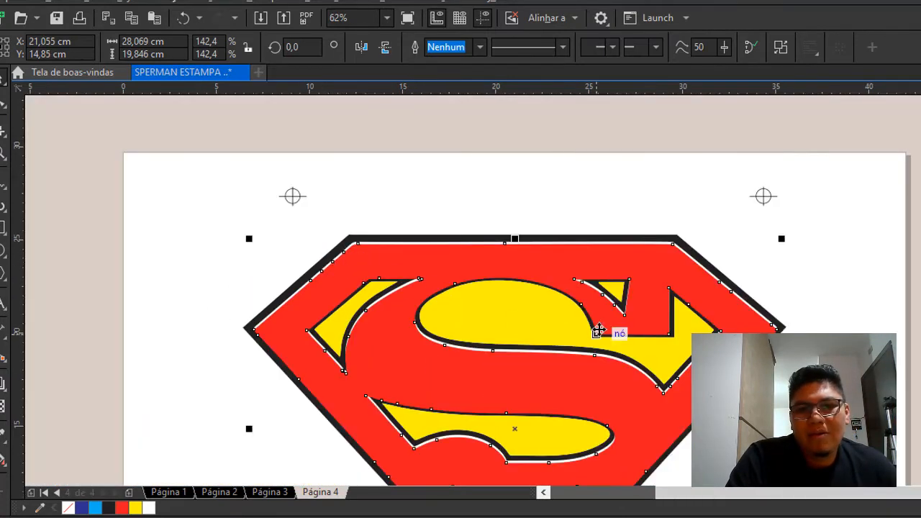
scroll(738, 295, up, 2)
scroll(610, 199, up, 2)
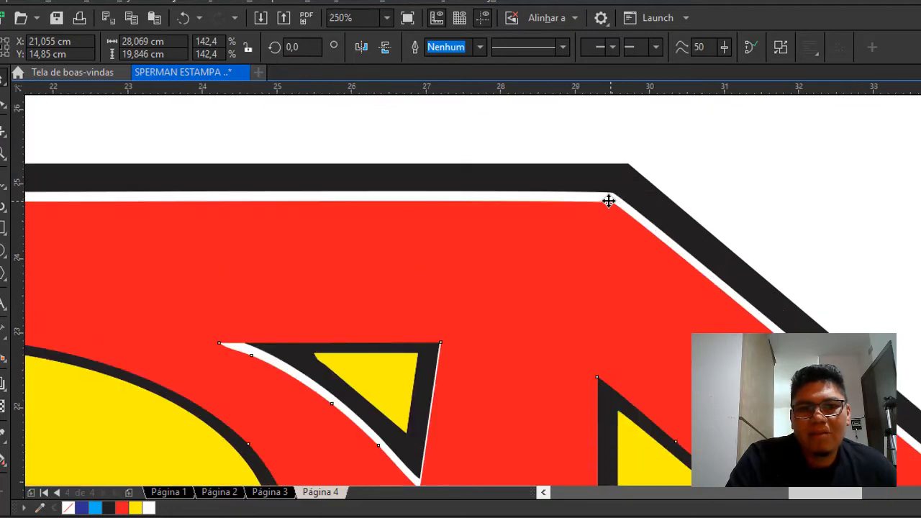
scroll(592, 210, up, 2)
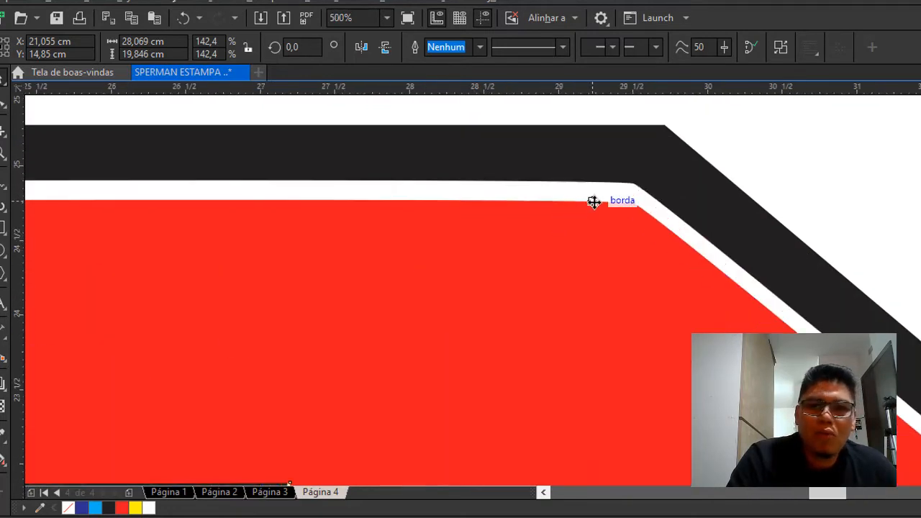
- Move the red shape to X 21,049 cm, Y 14,928 cm, inspect its edge and undo both shifts
scroll(591, 200, down, 4)
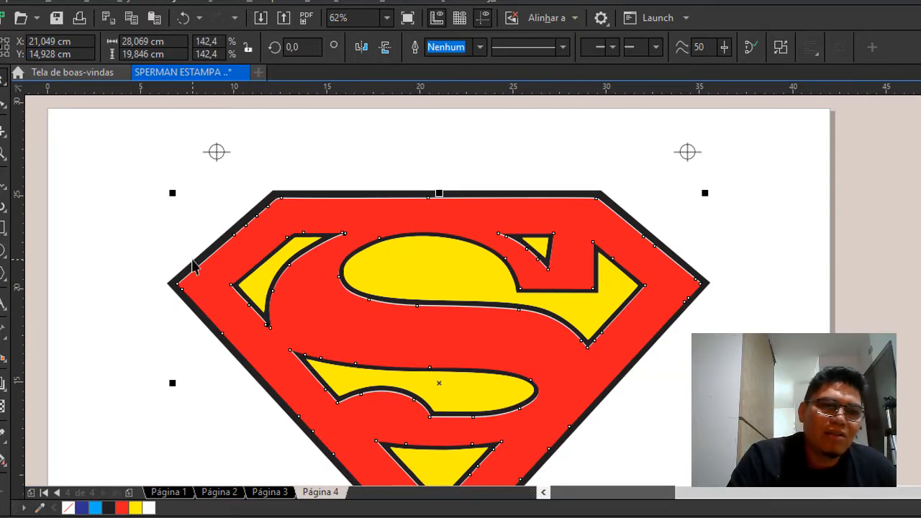
scroll(195, 250, up, 2)
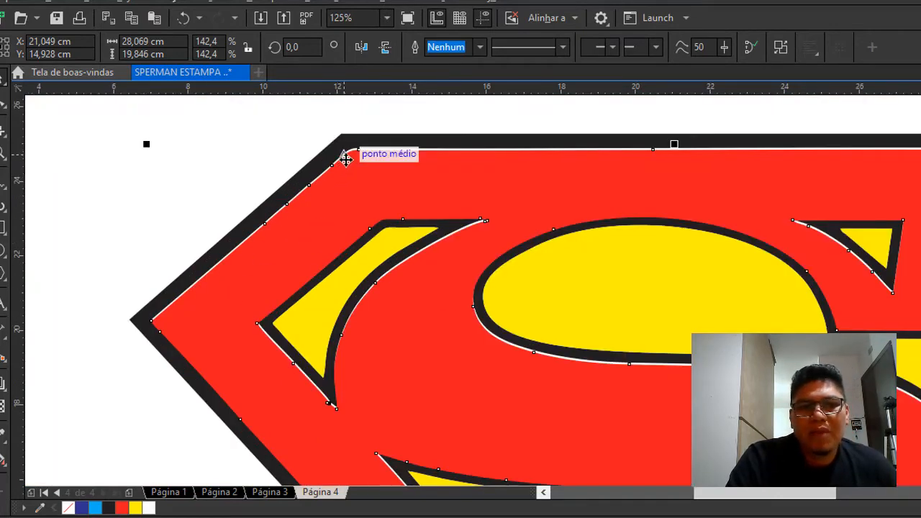
scroll(346, 159, up, 2)
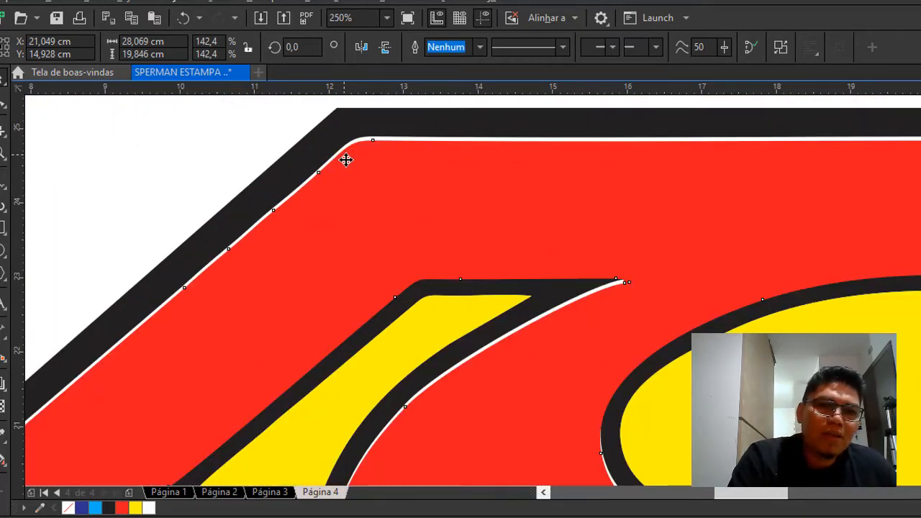
scroll(355, 208, down, 2)
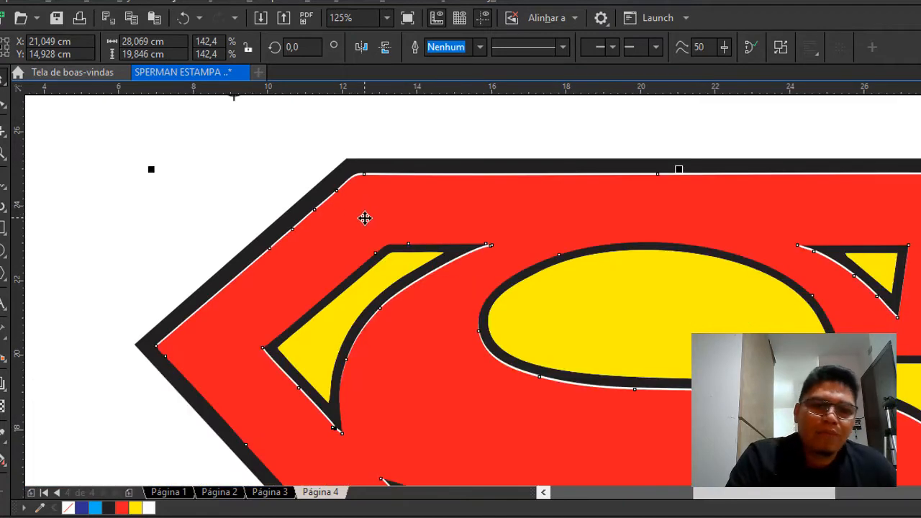
key(ctrl+z)
key(ctrl+z)
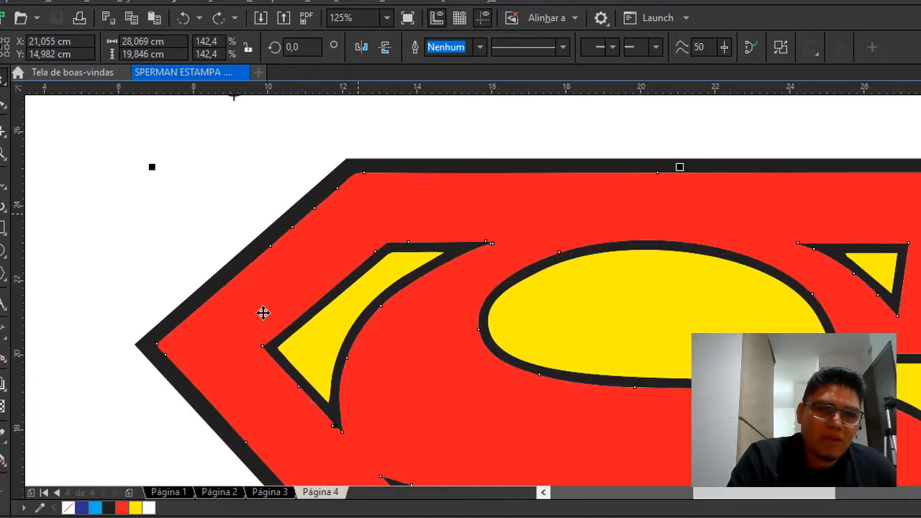
- Give the black logo shape on Página 1 a yellow contour 0.75 mm wide and inspect its edges up close
click(169, 492)
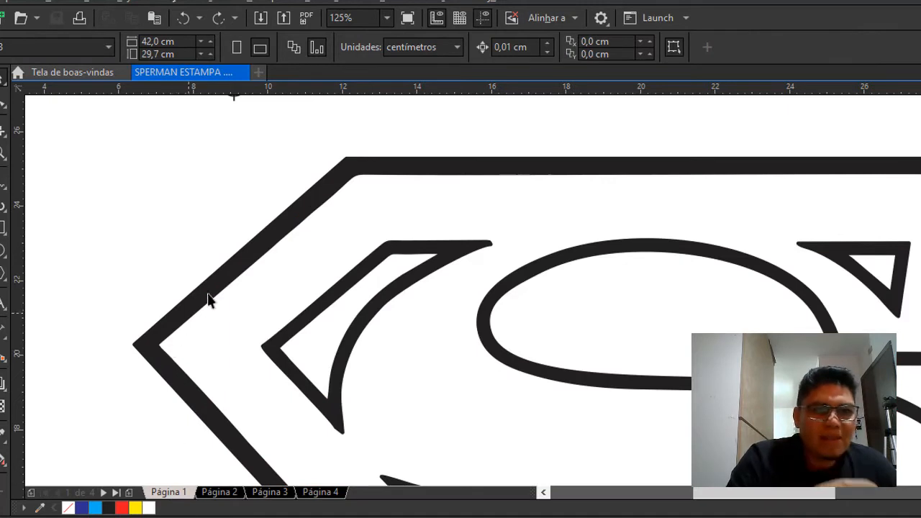
click(226, 283)
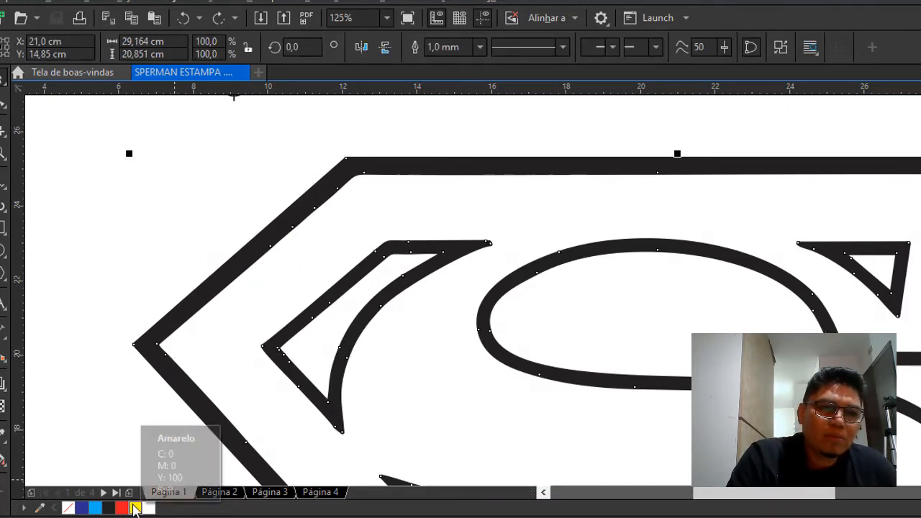
right_click(135, 508)
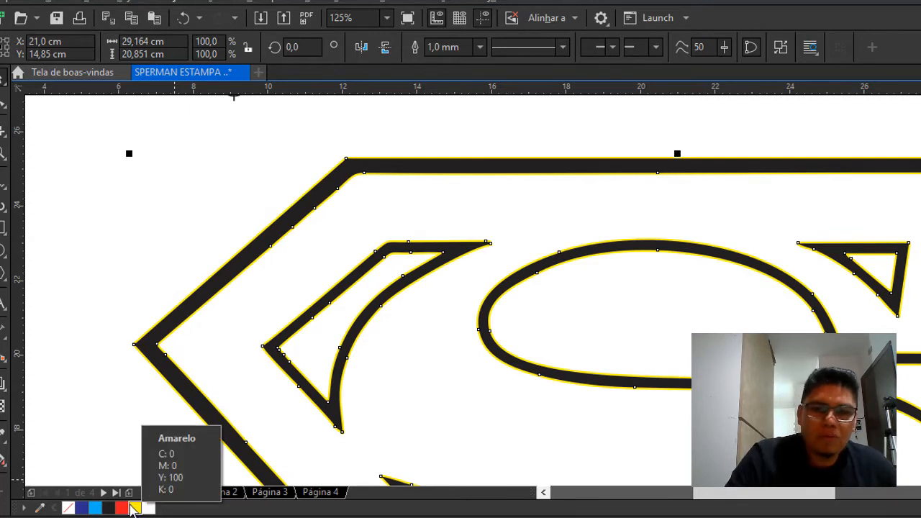
key(F12)
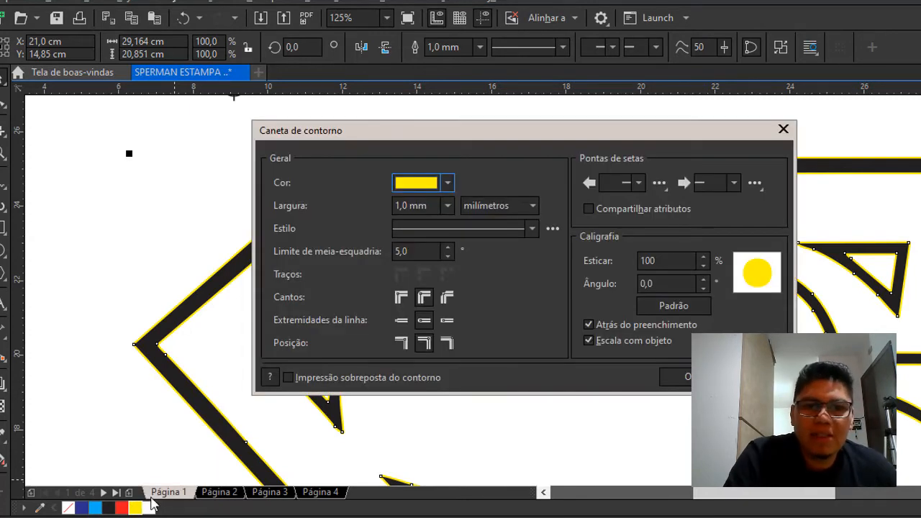
click(447, 206)
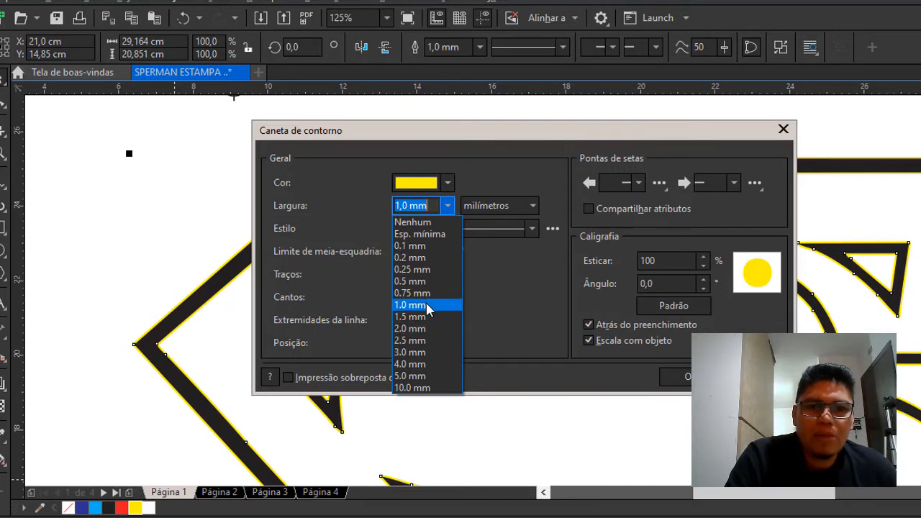
click(423, 293)
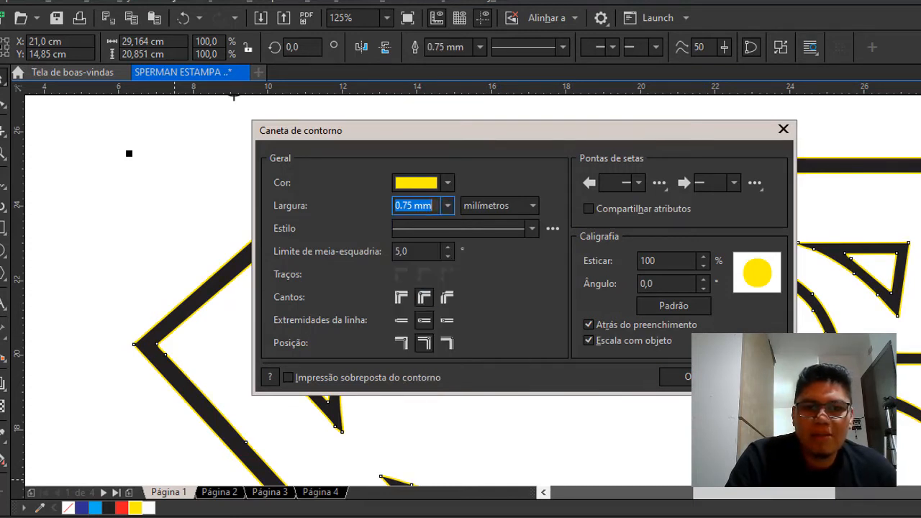
click(676, 377)
scroll(213, 256, down, 1)
scroll(215, 256, up, 1)
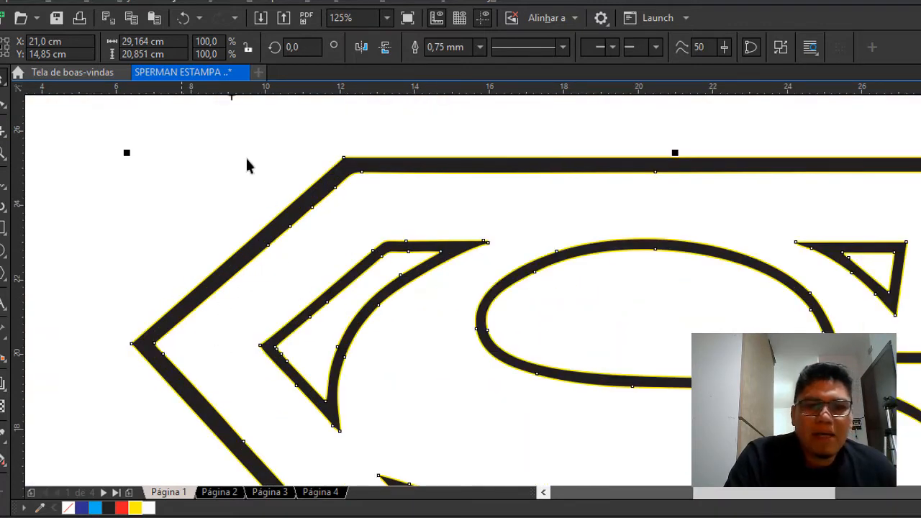
scroll(231, 280, up, 2)
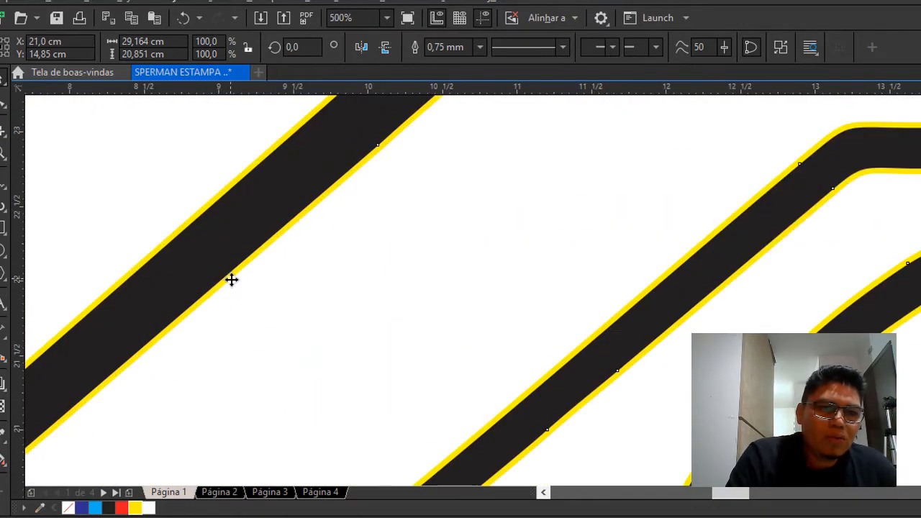
scroll(220, 389, down, 2)
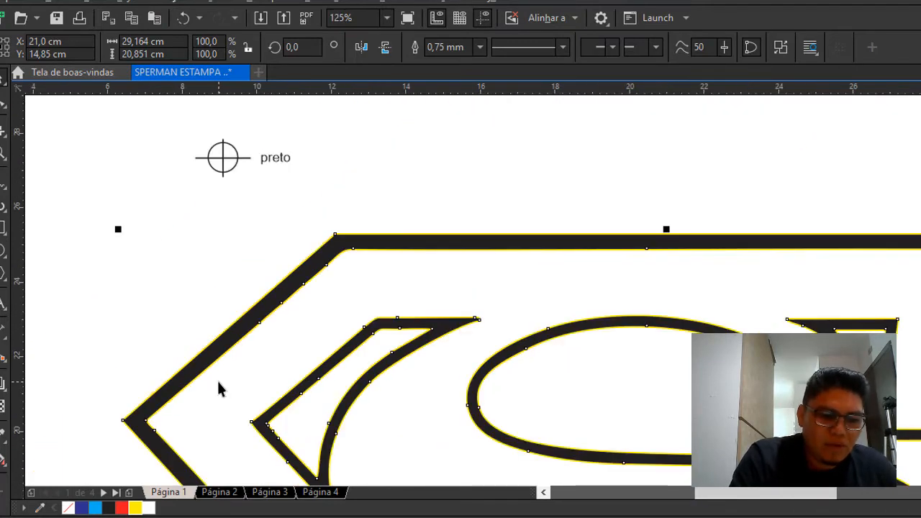
- Give the black shape of the Página 4 logo the same 0,75 mm yellow contour and inspect its overlap with the colours
click(320, 492)
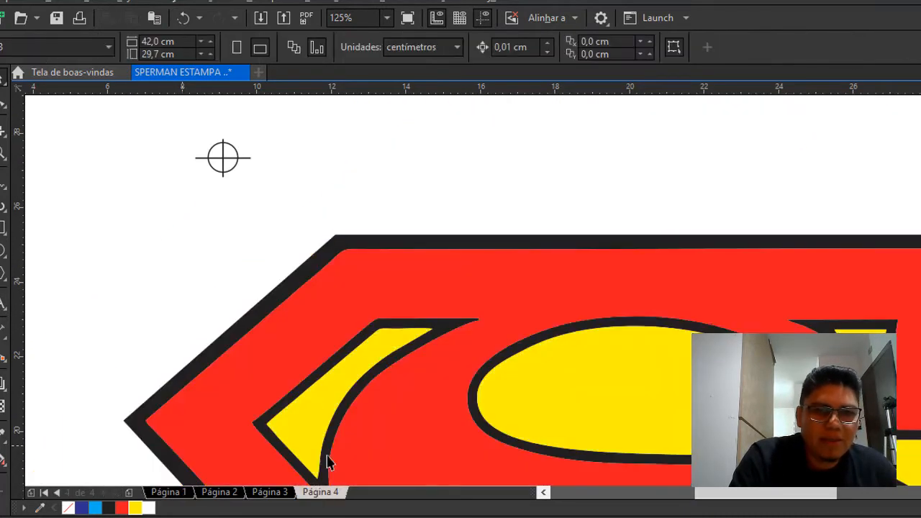
scroll(305, 379, up, 1)
click(303, 377)
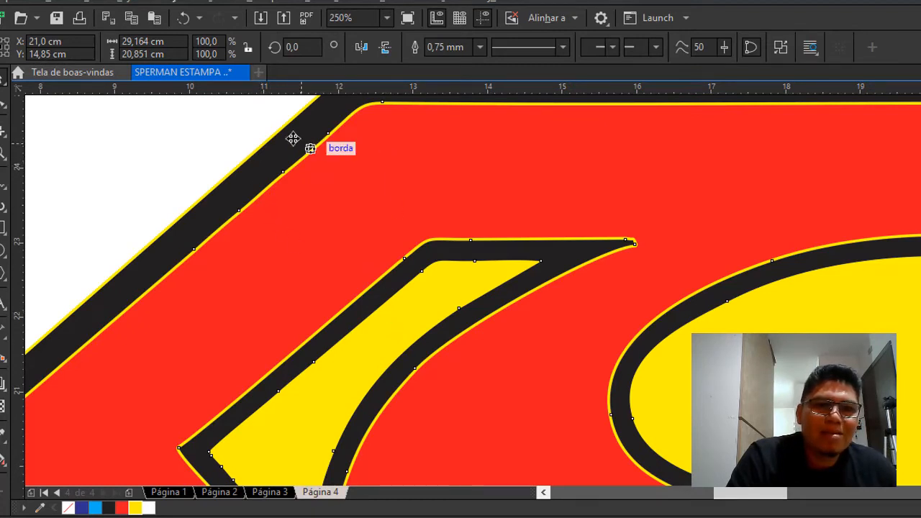
scroll(311, 208, down, 1)
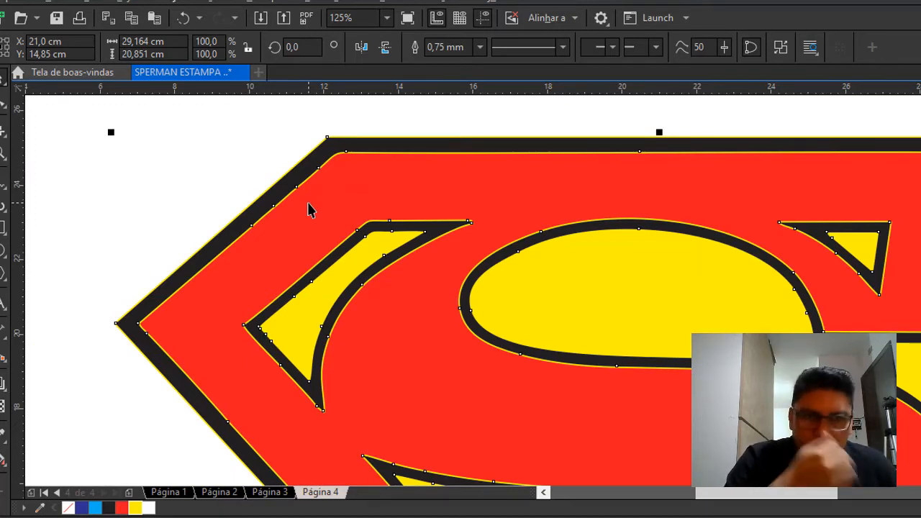
scroll(321, 164, up, 1)
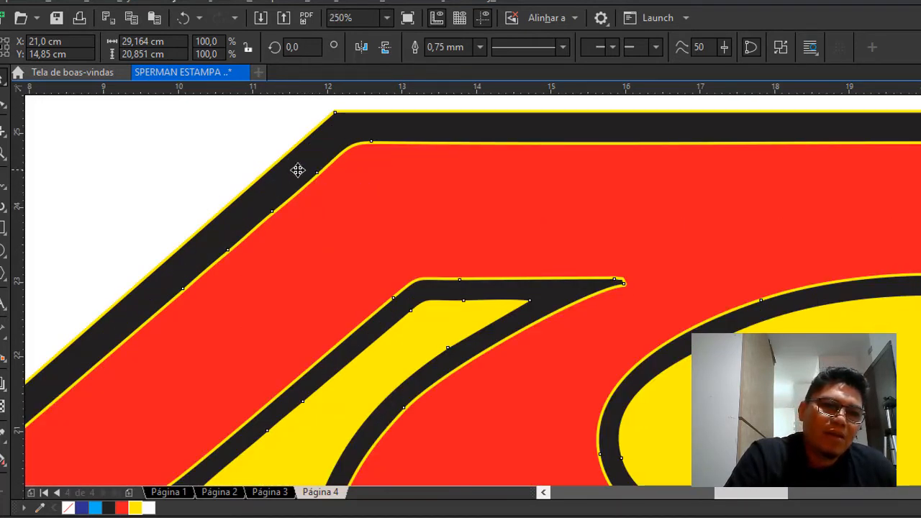
scroll(303, 216, down, 1)
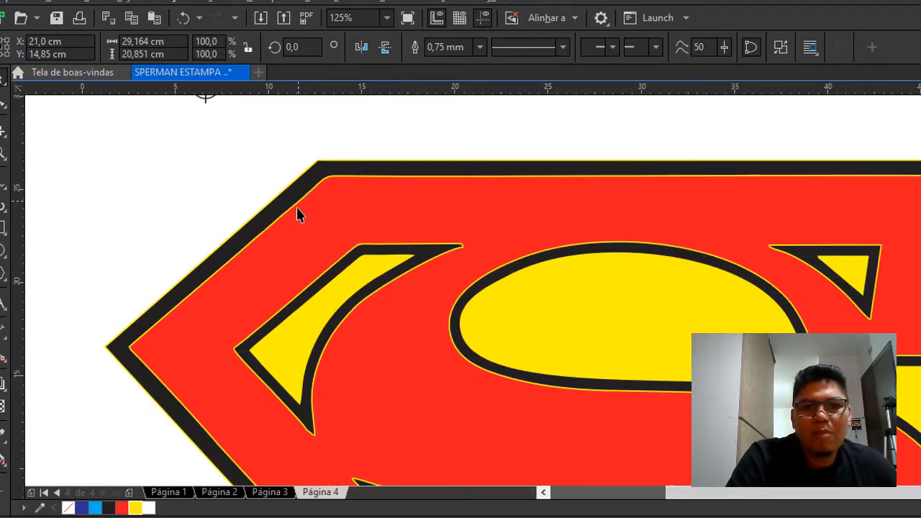
- Change the contour colour of the black shape on Página 4 to black
scroll(298, 210, down, 1)
scroll(269, 245, up, 1)
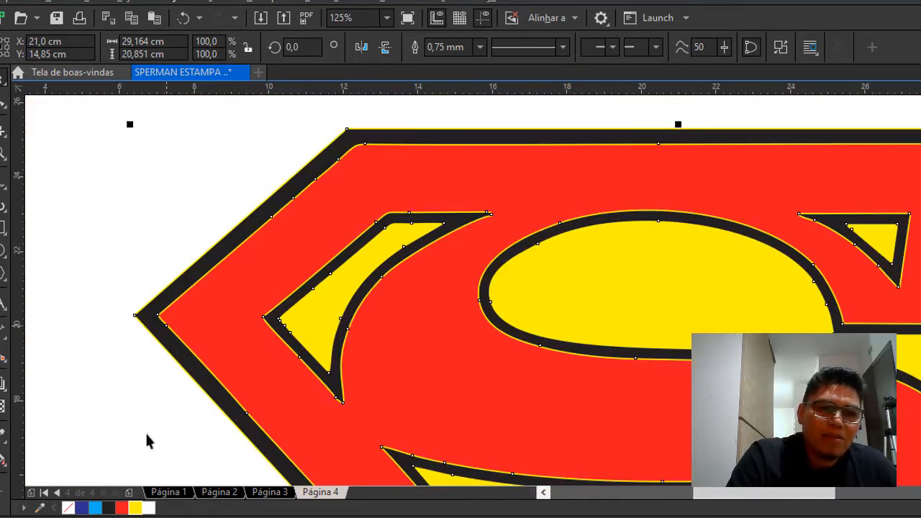
right_click(108, 508)
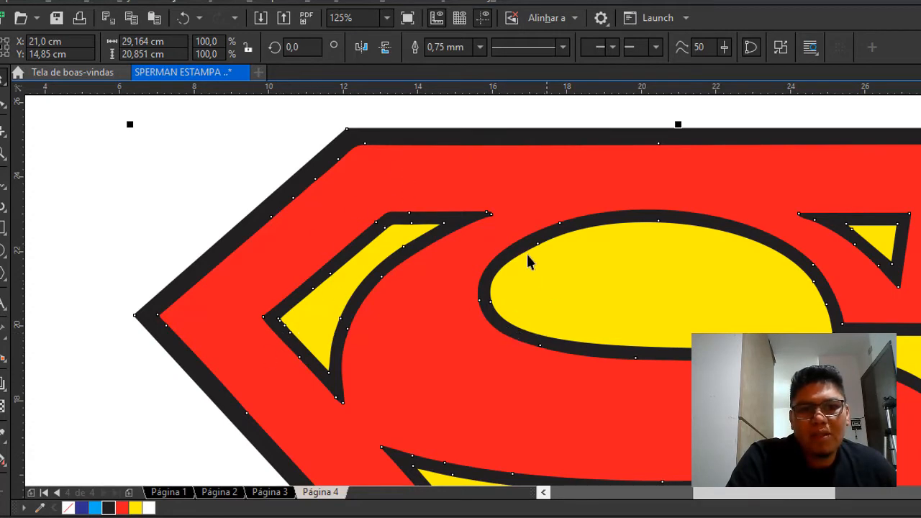
- Inspect the black contour of the Página 4 logo and compare it with the black separation on Página 1
scroll(288, 214, down, 2)
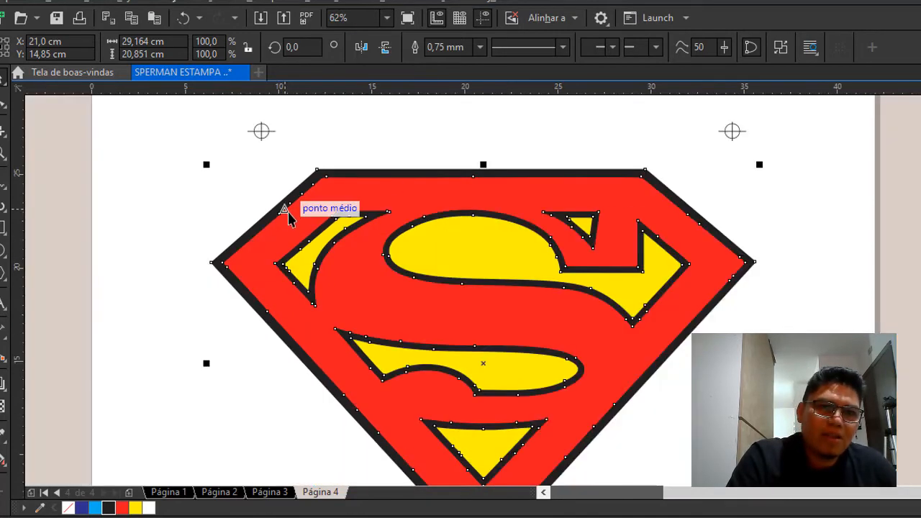
scroll(288, 222, up, 2)
scroll(434, 264, down, 2)
click(189, 490)
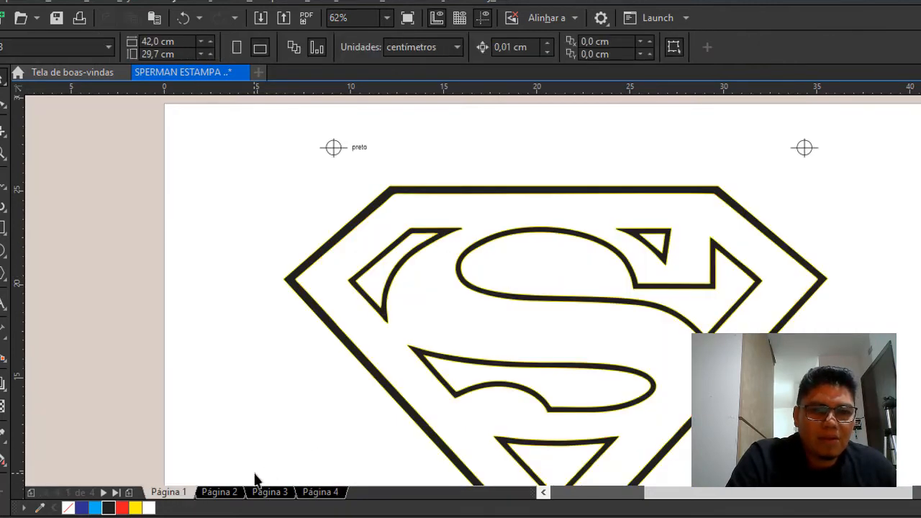
click(270, 491)
click(320, 491)
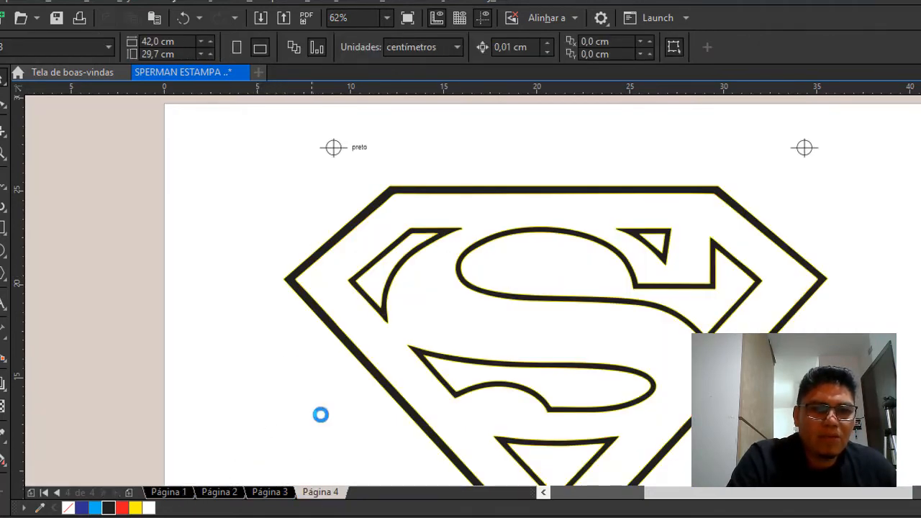
- Shift the red shape on Página 4 slightly to test the black contour's coverage, and undo the shift
click(335, 339)
key(Escape)
scroll(350, 239, up, 2)
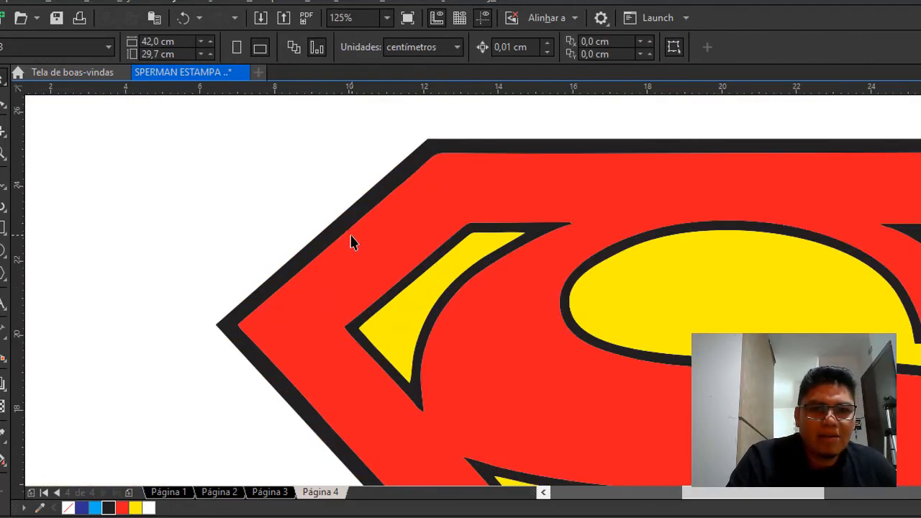
drag(362, 238, 378, 242)
key(ctrl+z)
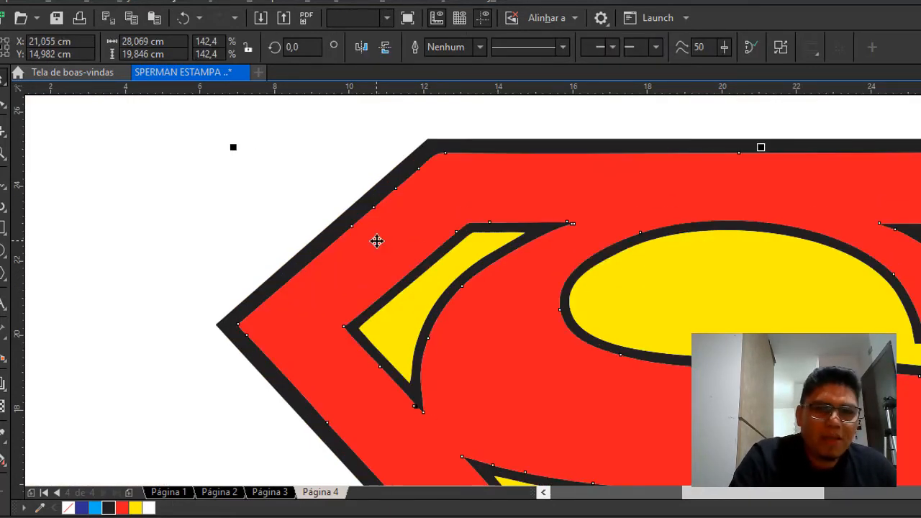
- Change the contour colour of the black logo shape on Página 1 to black
click(166, 492)
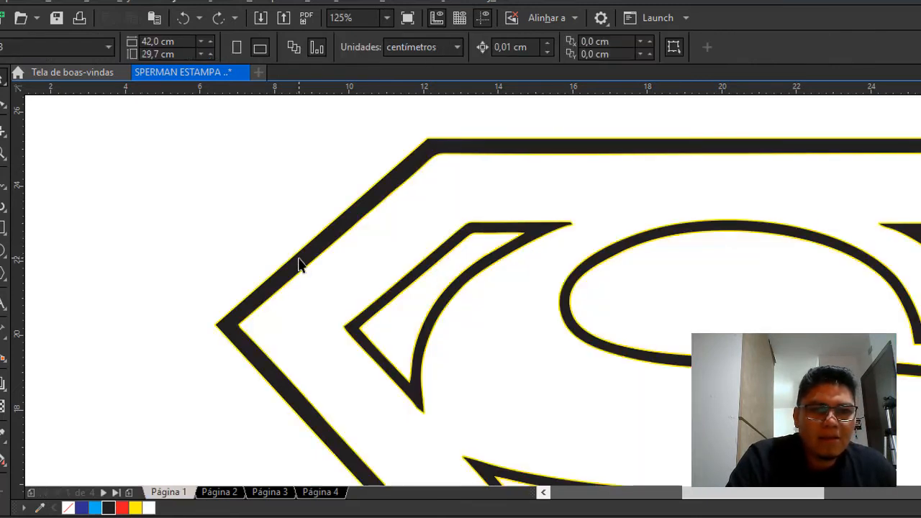
click(300, 263)
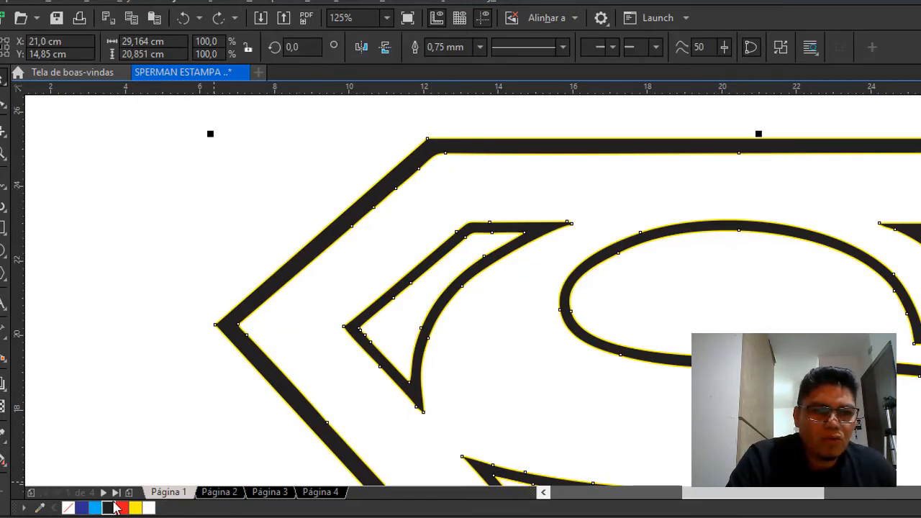
right_click(111, 507)
click(125, 380)
scroll(300, 275, down, 3)
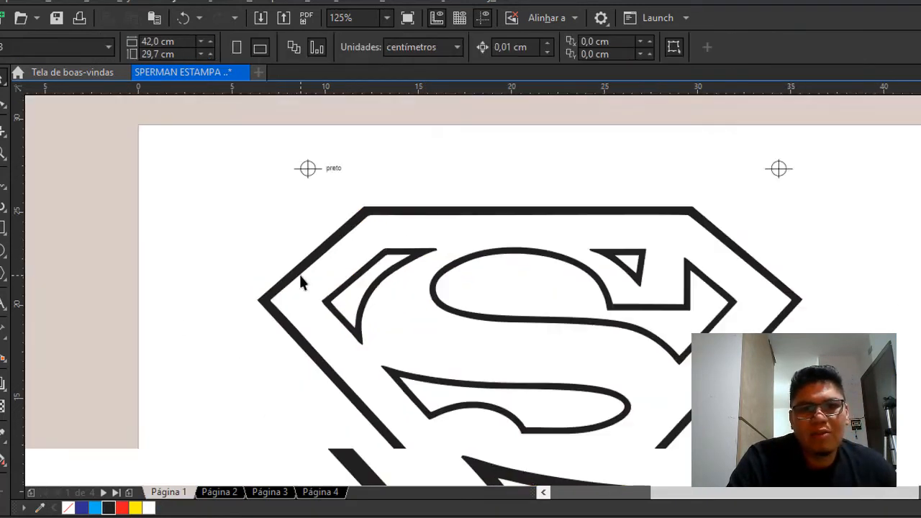
scroll(356, 268, up, 1)
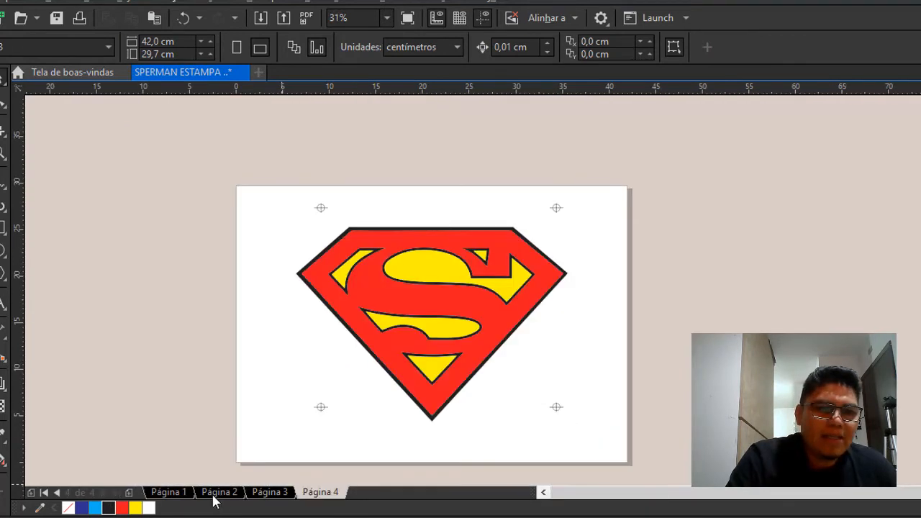
- Review the separations on Página 1, Página 2 and Página 3 against the full-colour logo on Página 4
click(183, 493)
click(222, 492)
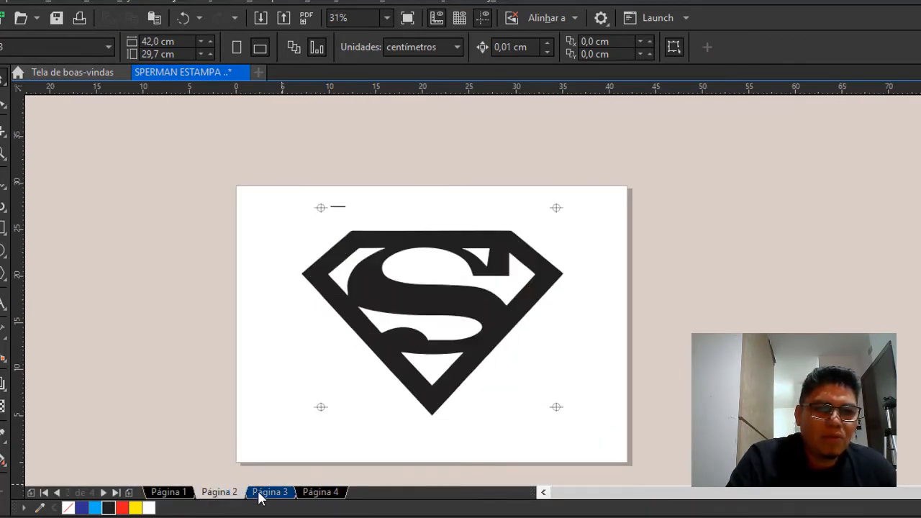
click(259, 494)
click(184, 492)
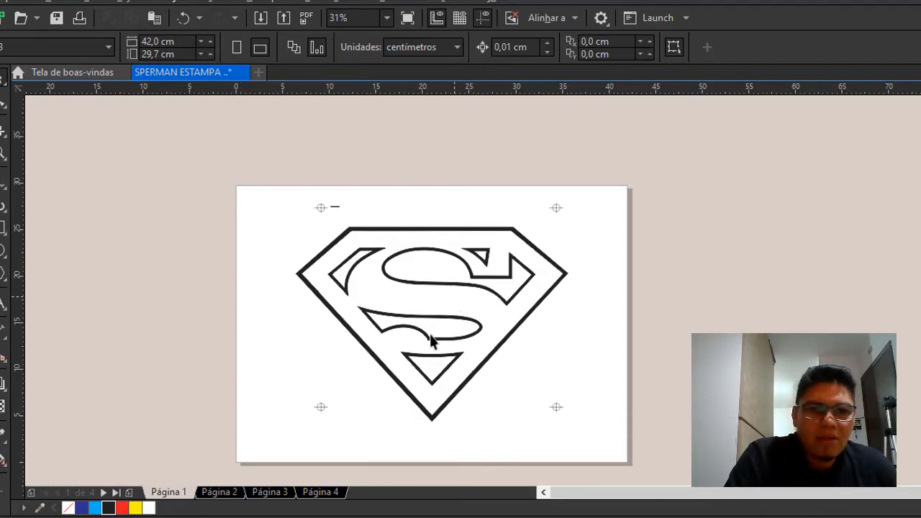
click(269, 491)
click(320, 492)
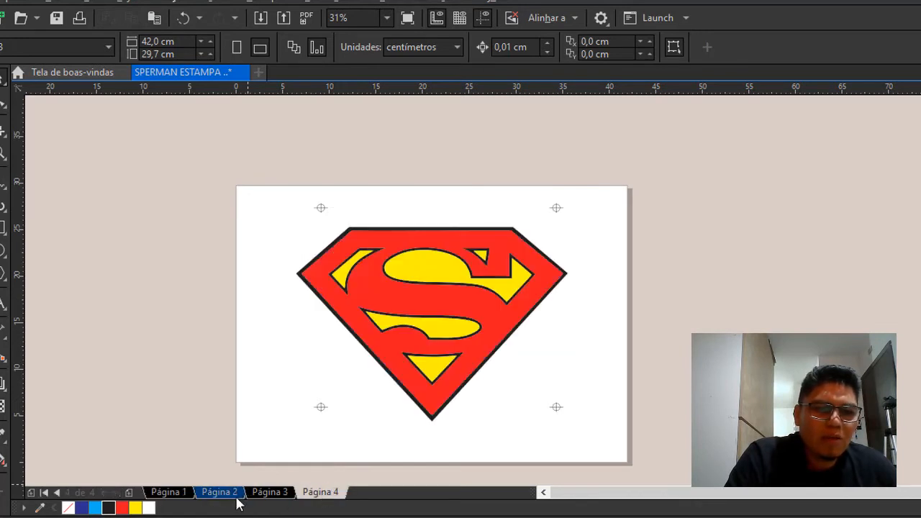
click(177, 492)
click(230, 492)
click(268, 493)
click(310, 494)
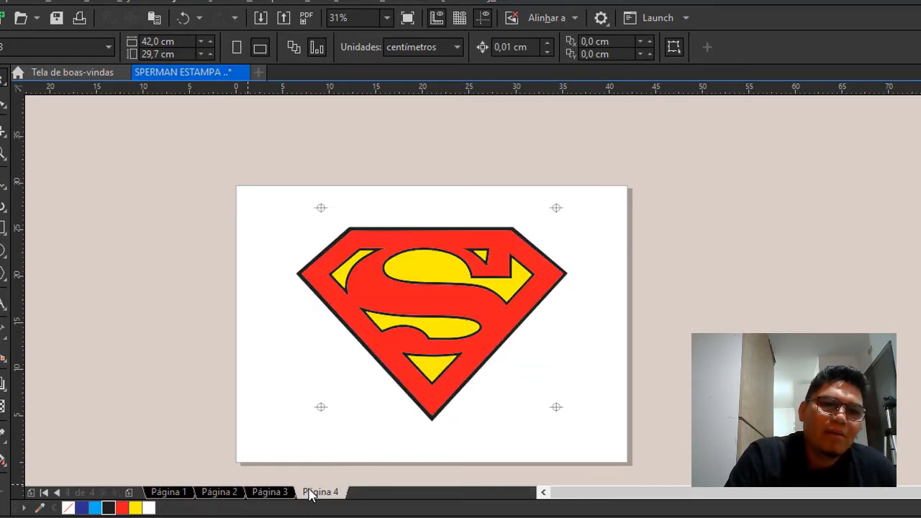
scroll(367, 263, up, 1)
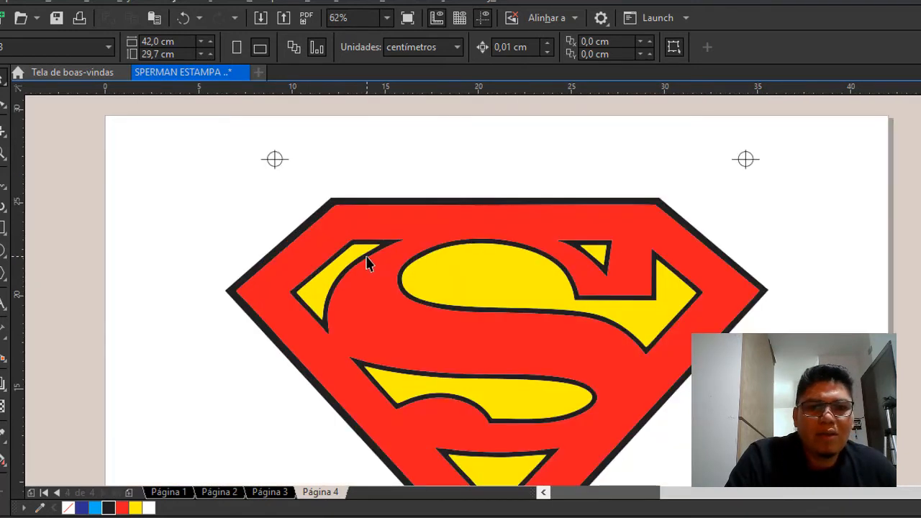
scroll(366, 257, down, 1)
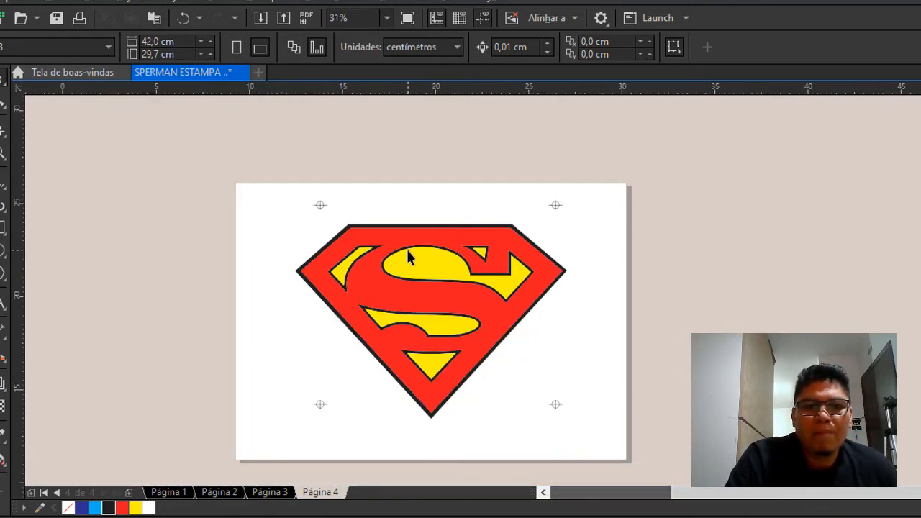
scroll(407, 258, up, 1)
scroll(407, 258, down, 1)
scroll(413, 273, up, 1)
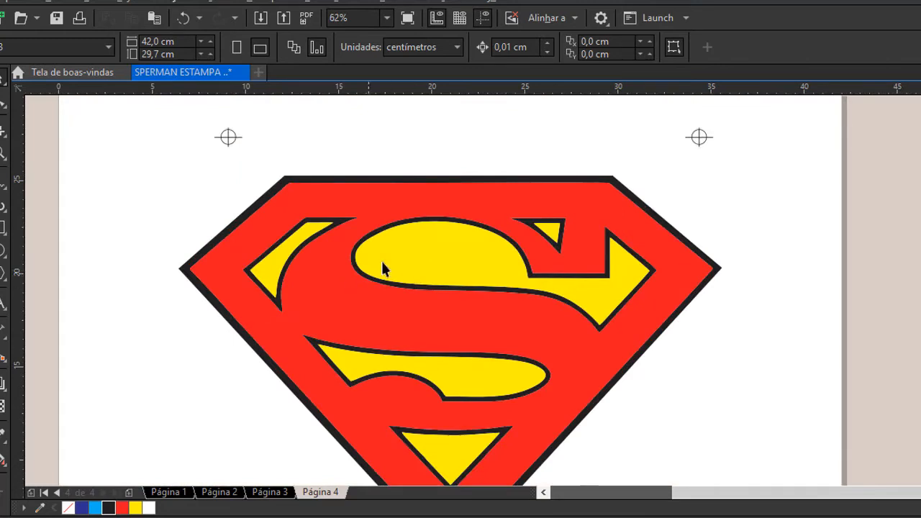
scroll(405, 246, down, 1)
scroll(438, 242, up, 1)
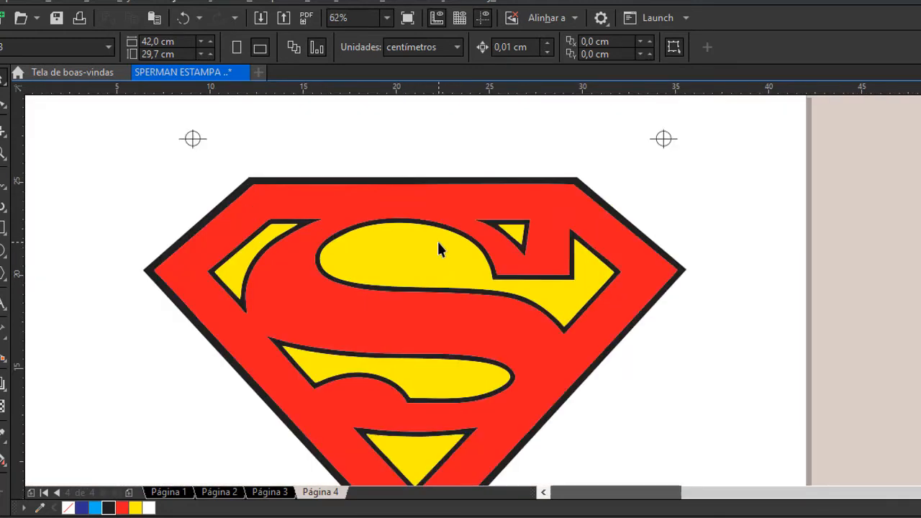
scroll(519, 233, up, 1)
scroll(519, 234, down, 2)
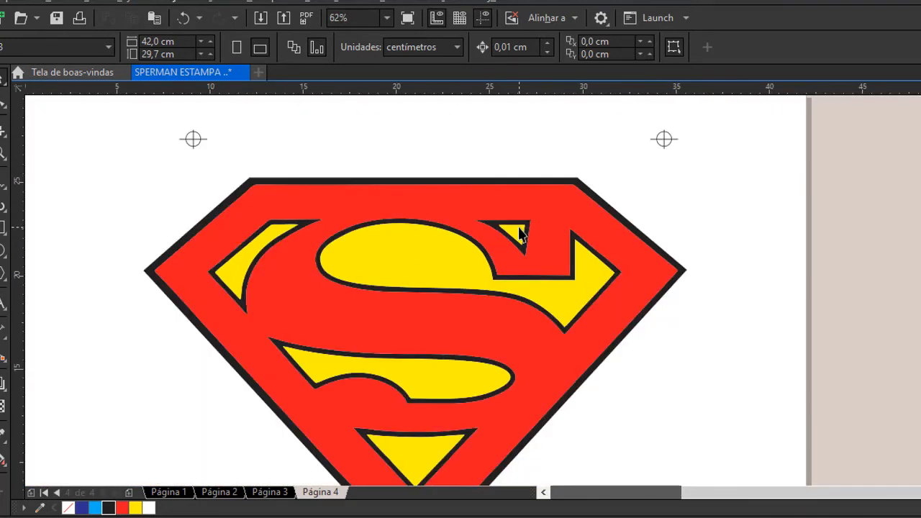